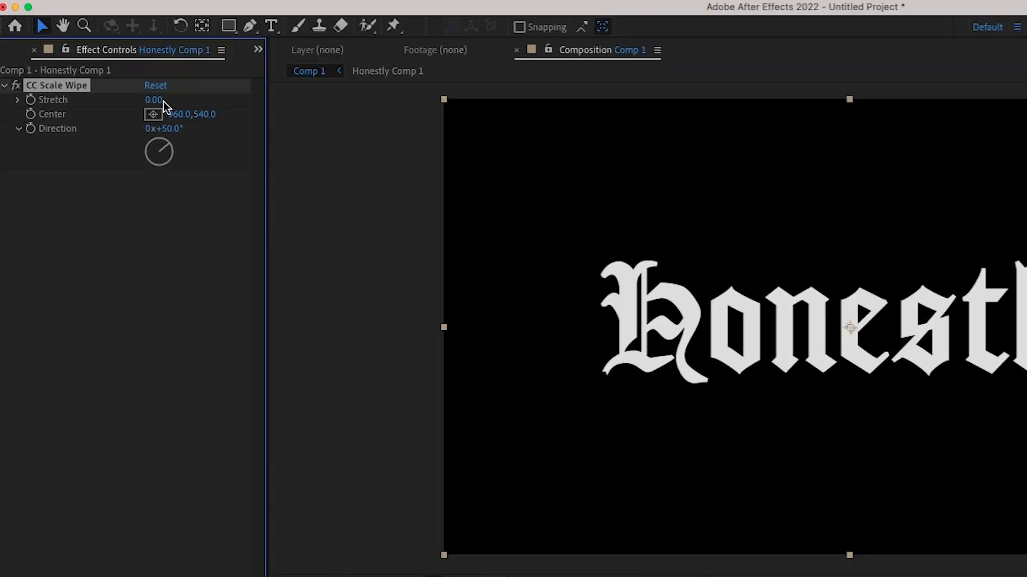
- Set the CC Scale Wipe Stretch to 10 on the Honestly Comp 1 layer
{"action": "mouse_move", "coordinate": [160, 102]}
{"action": "left_mouse_down"}
{"action": "mouse_move", "coordinate": [213, 107]}
{"action": "mouse_move", "coordinate": [49, 121]}
{"action": "left_mouse_up"}
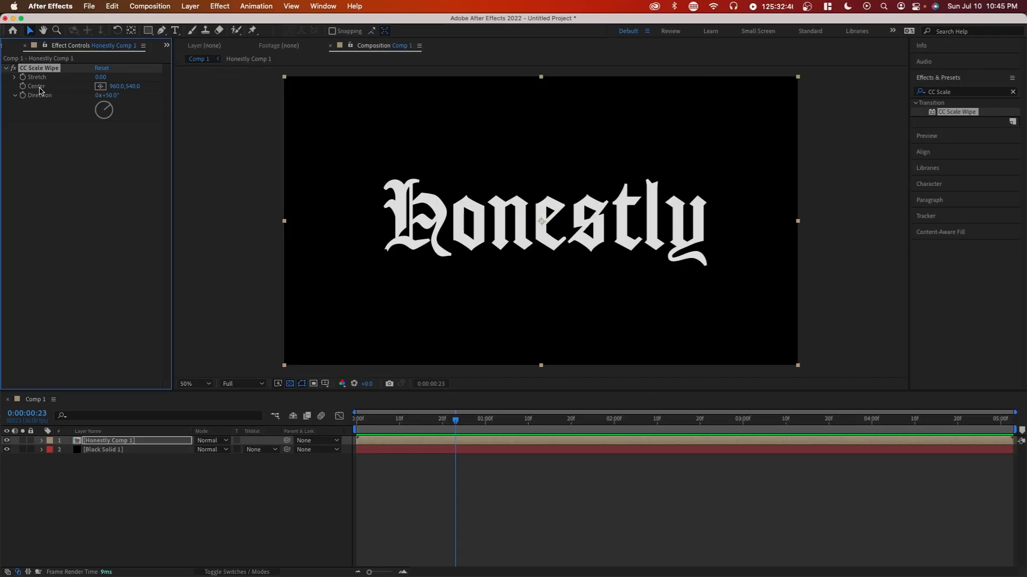
{"action": "left_click_drag", "start_coordinate": [100, 77], "coordinate": [128, 91]}
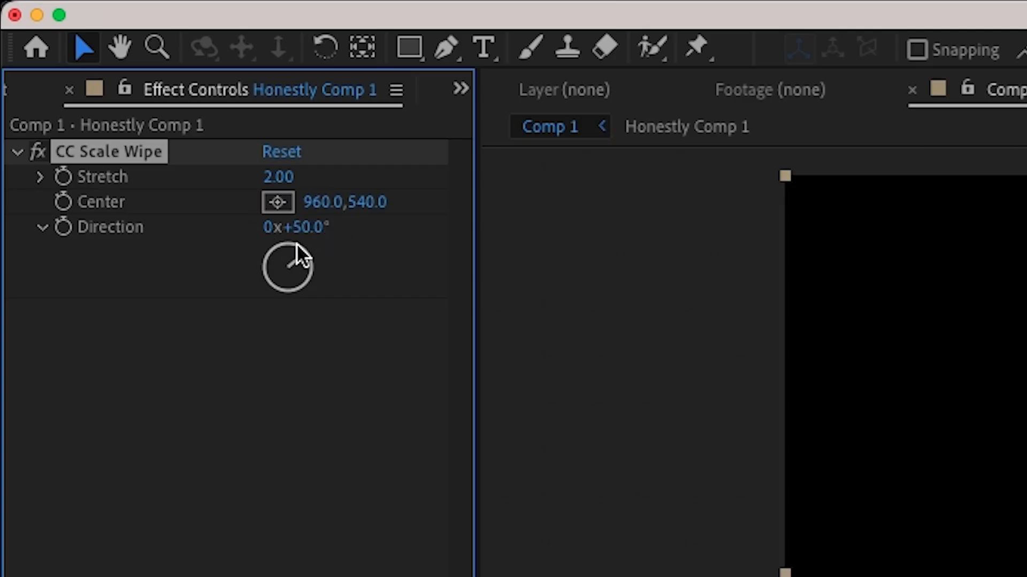
{"action": "left_click", "coordinate": [278, 177]}
{"action": "type", "text": "10"}
{"action": "key", "text": "Return"}
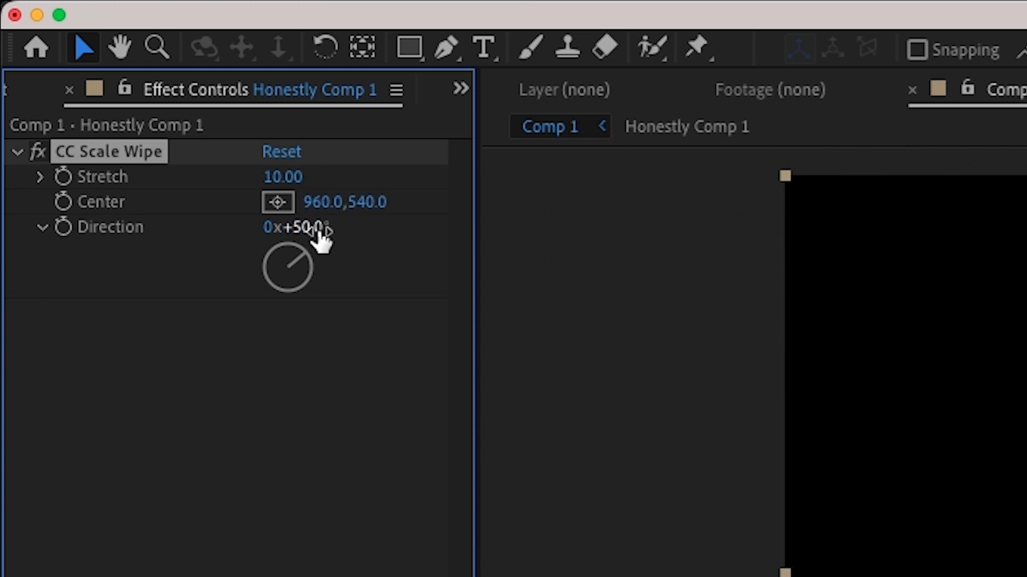
- Set the CC Scale Wipe Direction to 180° so the text stretches straight down
{"action": "left_click_drag", "start_coordinate": [319, 231], "coordinate": [337, 223]}
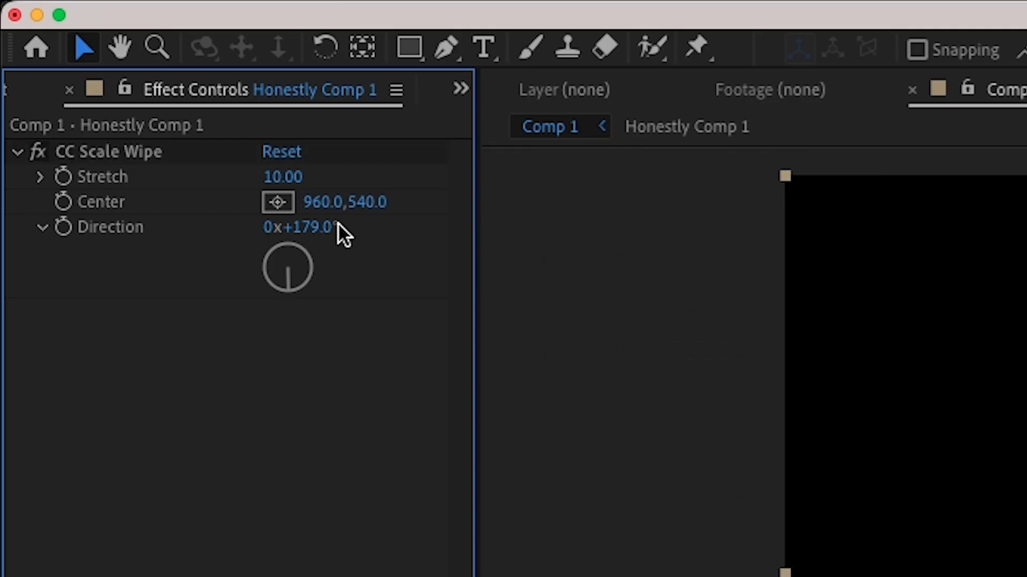
{"action": "left_click", "coordinate": [338, 225]}
{"action": "type", "text": "180"}
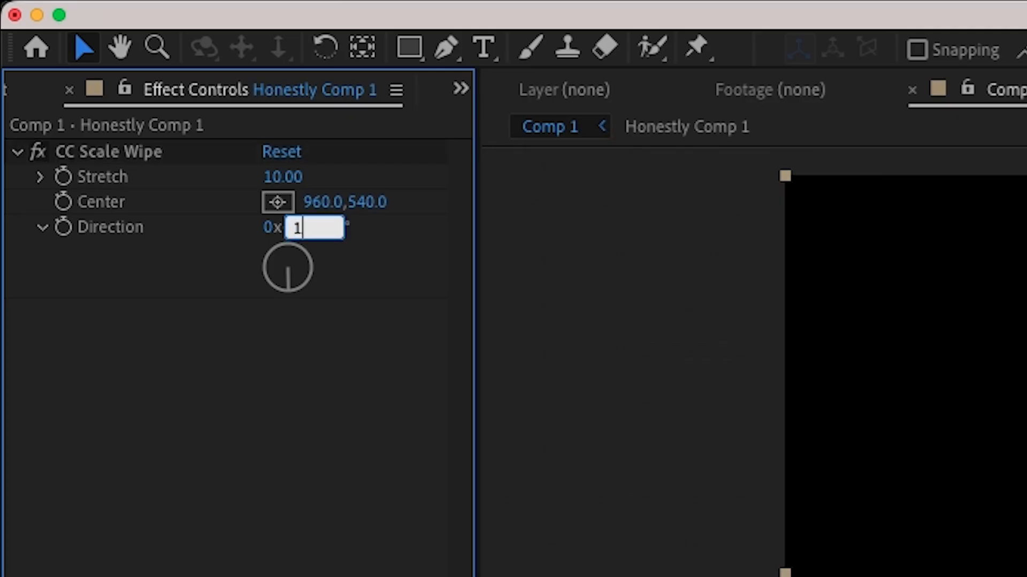
{"action": "key", "text": "Return"}
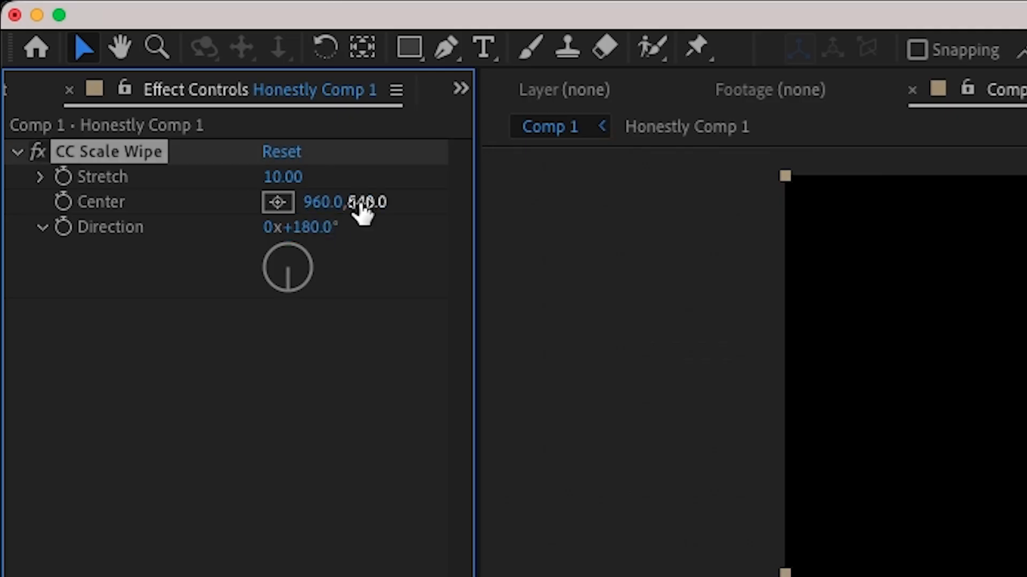
- Position the wipe's Center at 960, 707 and keyframe it on the first frame of the composition
{"action": "left_click_drag", "start_coordinate": [355, 203], "coordinate": [9, 302]}
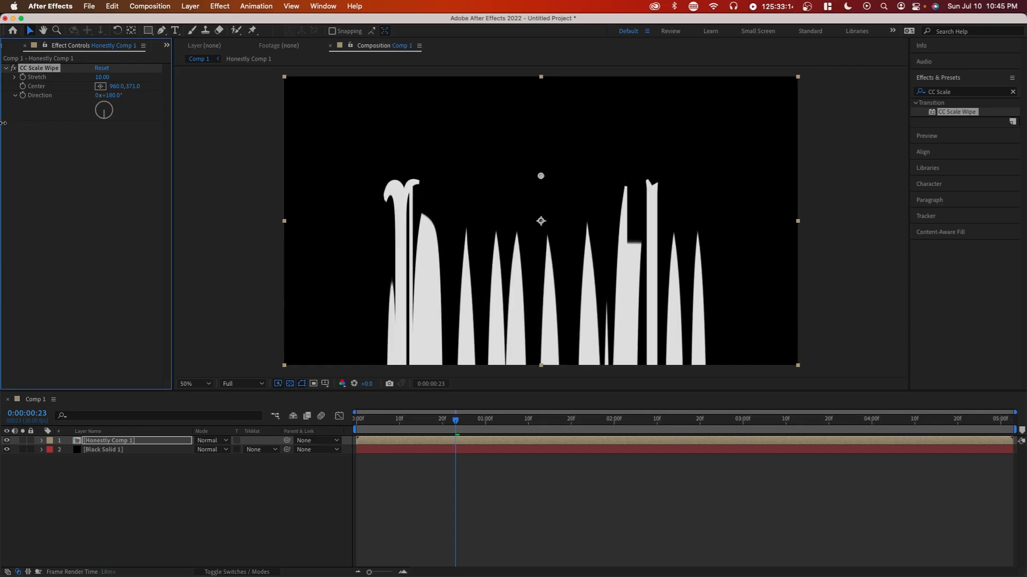
{"action": "mouse_move", "coordinate": [3, 123]}
{"action": "left_mouse_down"}
{"action": "mouse_move", "coordinate": [161, 115]}
{"action": "mouse_move", "coordinate": [140, 92]}
{"action": "mouse_move", "coordinate": [11, 94]}
{"action": "left_mouse_up"}
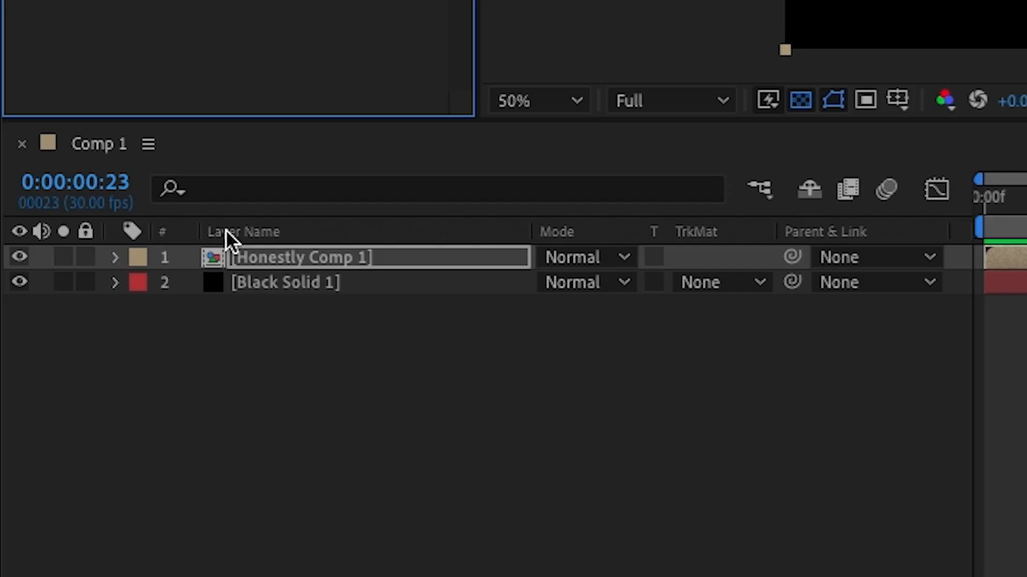
{"action": "left_click", "coordinate": [105, 259]}
{"action": "key", "text": "Home"}
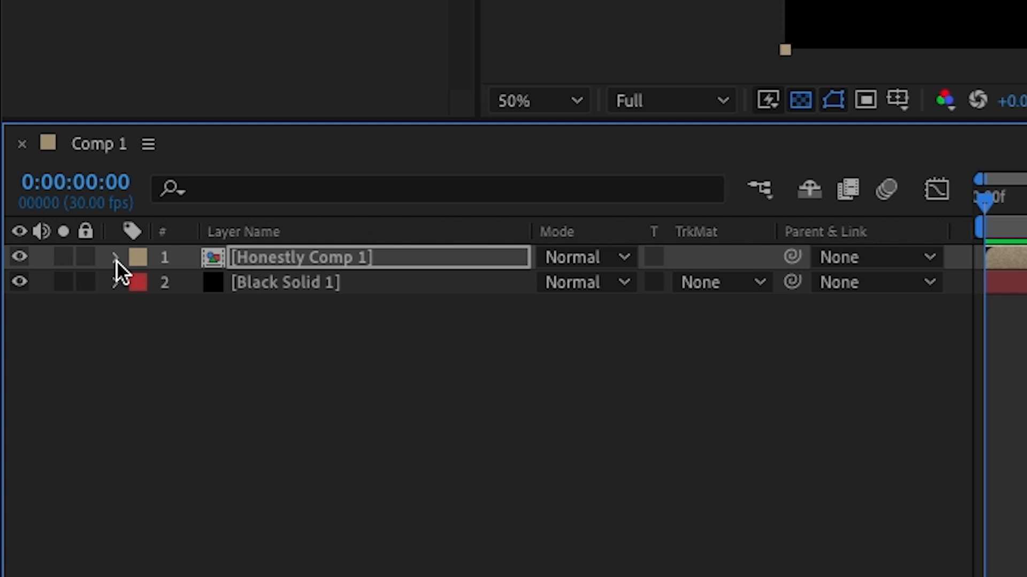
{"action": "left_click", "coordinate": [116, 258]}
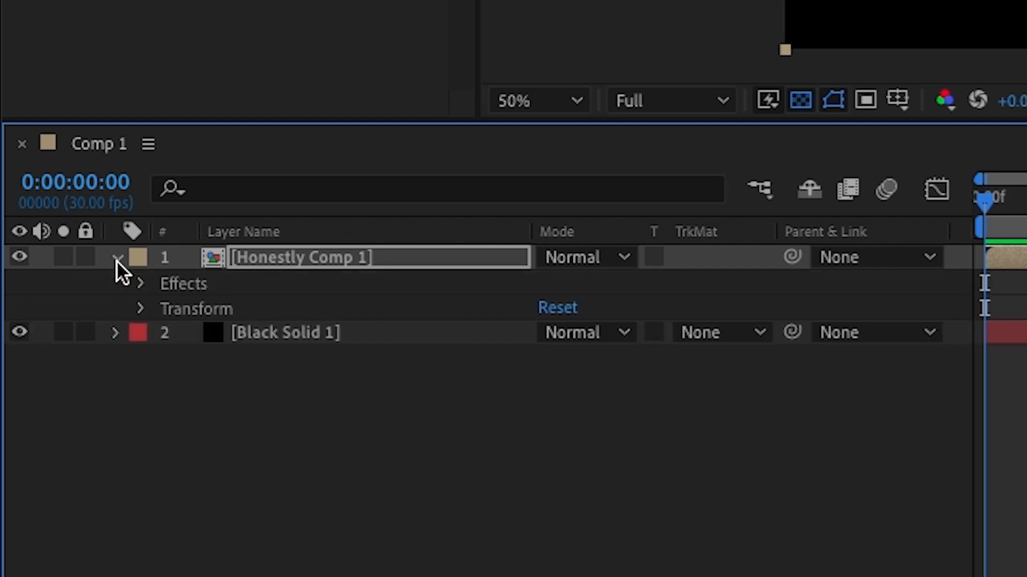
{"action": "left_click", "coordinate": [140, 284]}
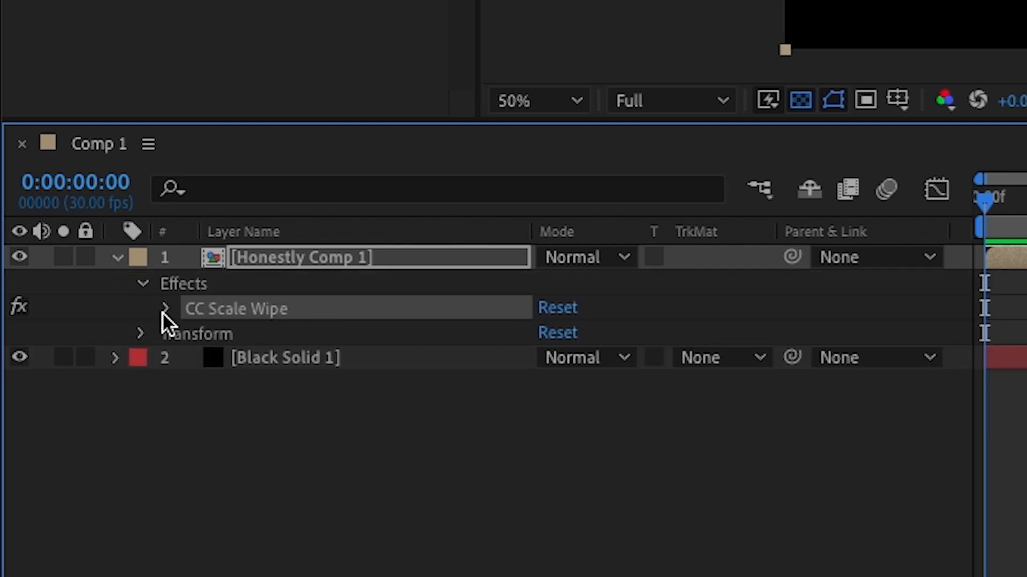
{"action": "left_click", "coordinate": [165, 309]}
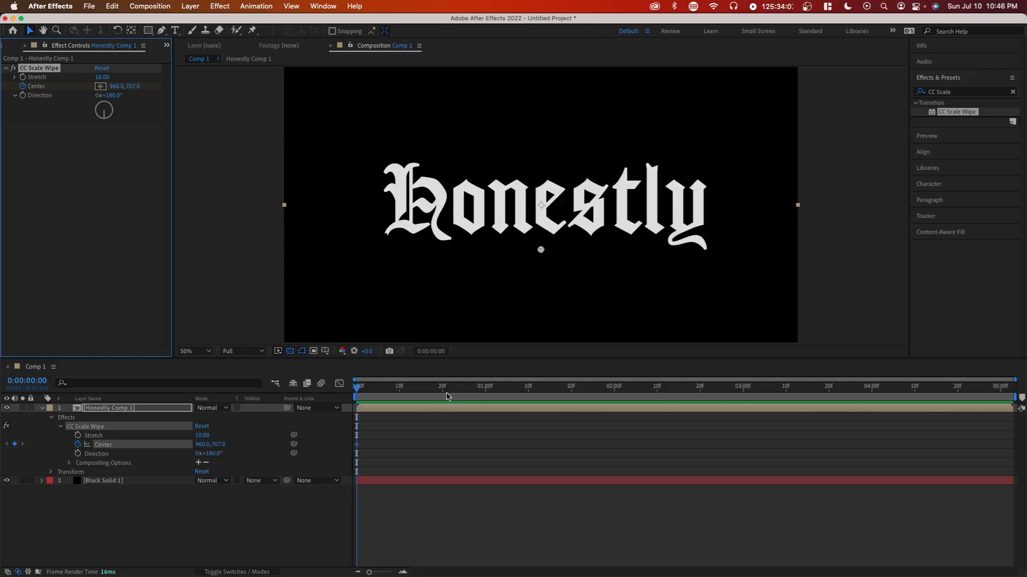
- Keyframe the wipe's Center at 960, 495 at the one-second mark and preview the animation from the start
{"action": "left_click_drag", "start_coordinate": [457, 387], "coordinate": [485, 401]}
{"action": "mouse_move", "coordinate": [130, 86]}
{"action": "left_mouse_down"}
{"action": "mouse_move", "coordinate": [127, 118]}
{"action": "mouse_move", "coordinate": [137, 119]}
{"action": "mouse_move", "coordinate": [49, 119]}
{"action": "mouse_move", "coordinate": [63, 119]}
{"action": "left_mouse_up"}
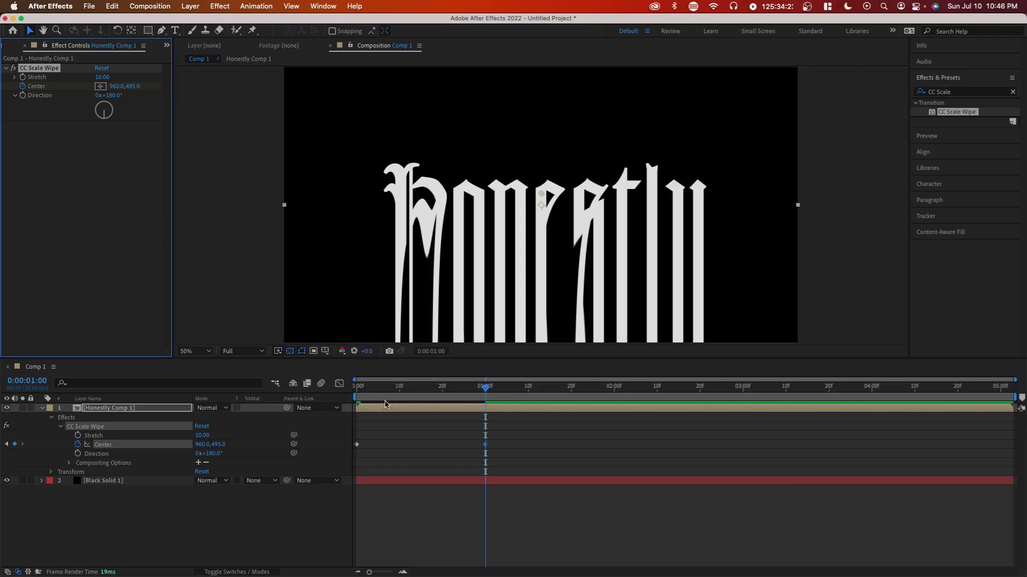
{"action": "key", "text": "Home"}
{"action": "key", "text": "space"}
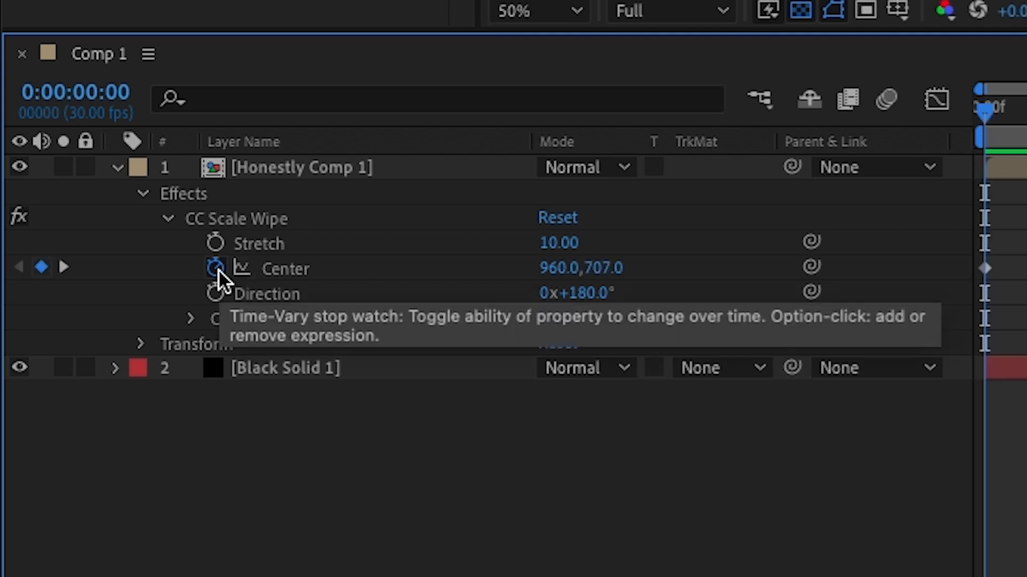
- Add the expression loopOut("cycle",0) to the wipe's Center property and preview the loop
{"action": "left_click", "coordinate": [218, 269], "text": "alt"}
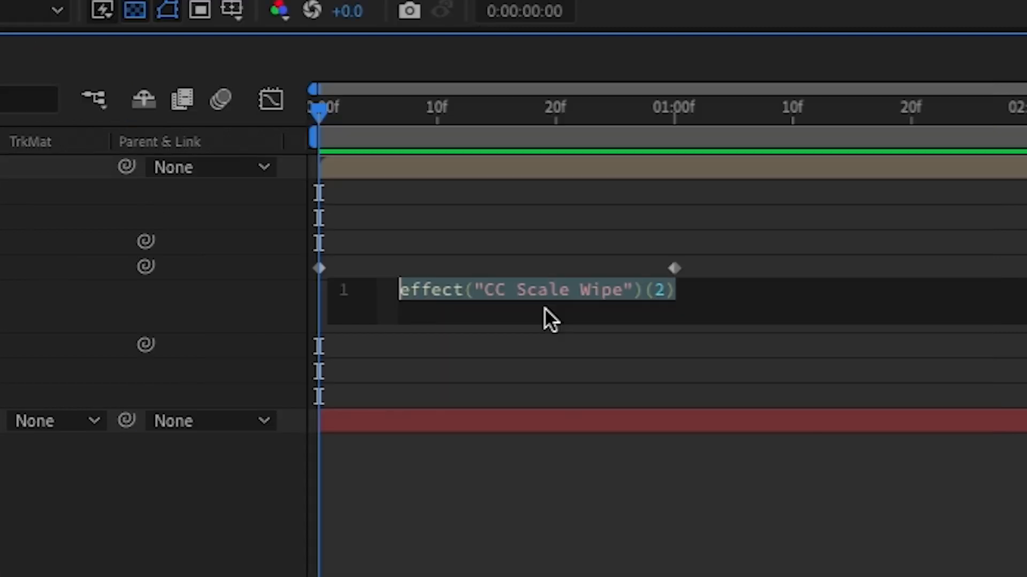
{"action": "type", "text": "loopOut(\"cycle\",0);"}
{"action": "left_click", "coordinate": [564, 248]}
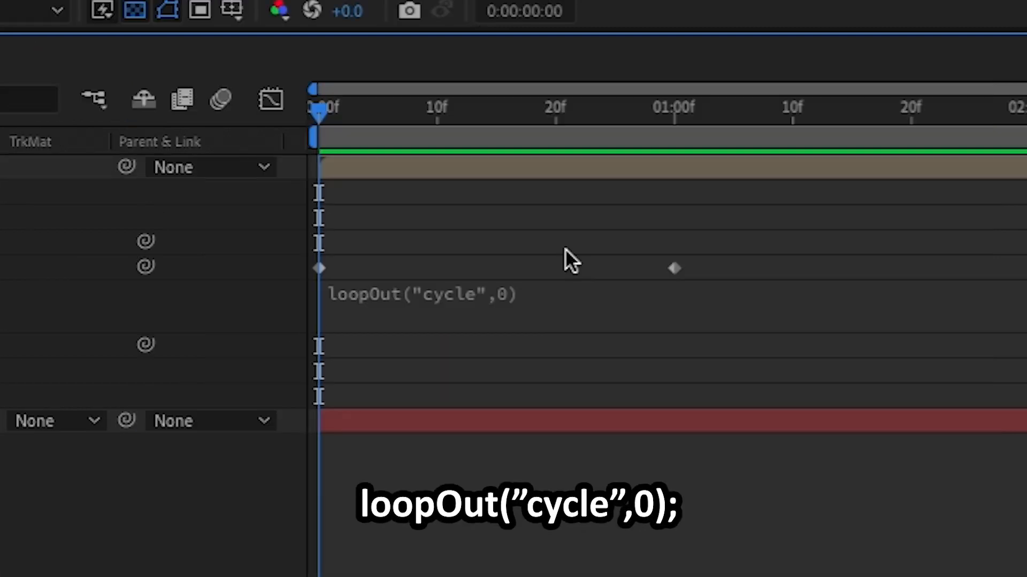
{"action": "key", "text": "space"}
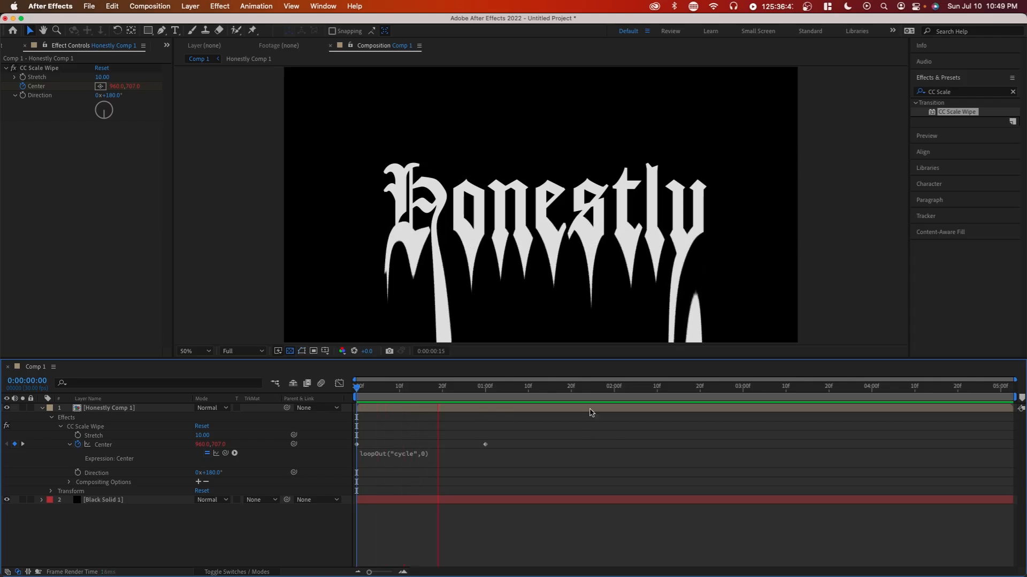
- Copy the one-second Center keyframe and paste it on the same property at about 0:00:04:06
{"action": "left_click_drag", "start_coordinate": [491, 436], "coordinate": [341, 450]}
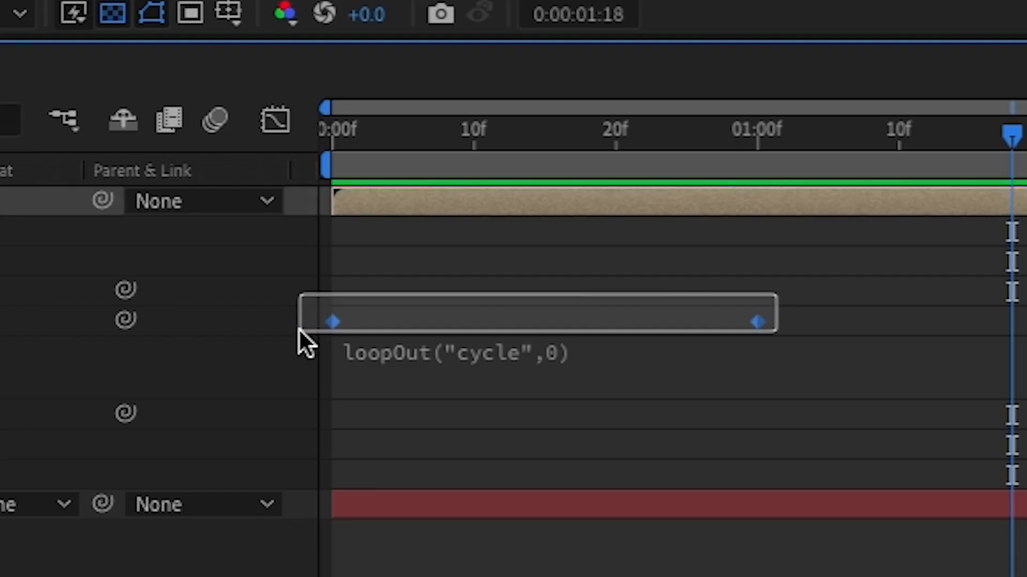
{"action": "left_click_drag", "start_coordinate": [282, 338], "coordinate": [287, 336]}
{"action": "left_click_drag", "start_coordinate": [728, 140], "coordinate": [815, 184]}
{"action": "left_click_drag", "start_coordinate": [782, 281], "coordinate": [754, 300]}
{"action": "left_click_drag", "start_coordinate": [459, 524], "coordinate": [453, 534]}
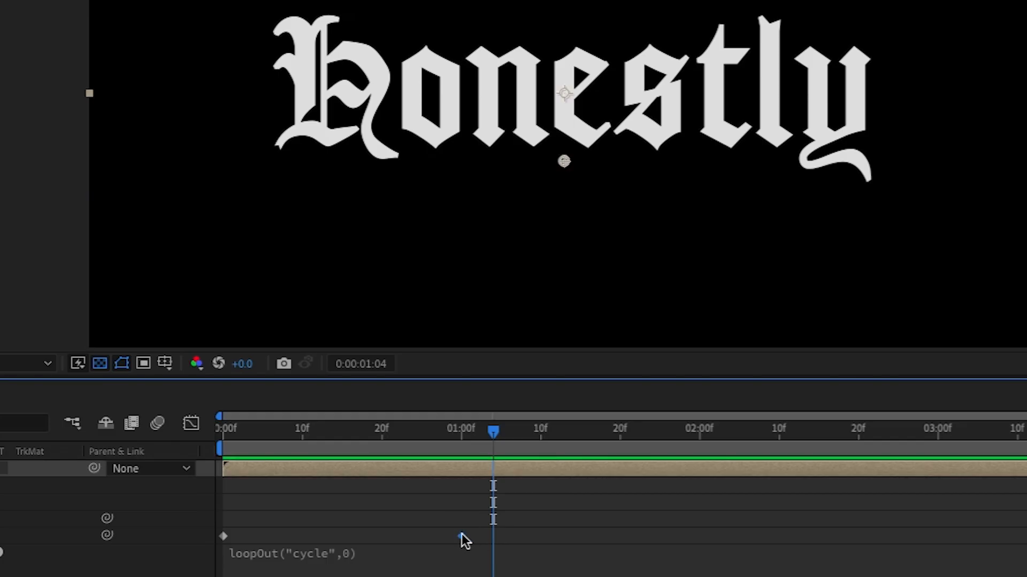
{"action": "left_click", "coordinate": [461, 434]}
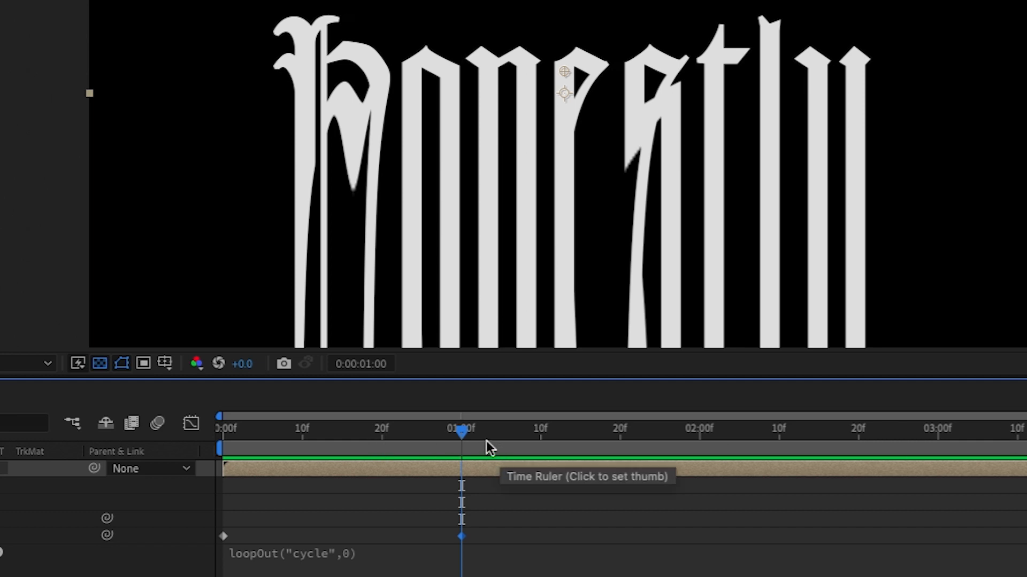
{"action": "left_click_drag", "start_coordinate": [871, 387], "coordinate": [880, 388]}
{"action": "key", "text": "super+v"}
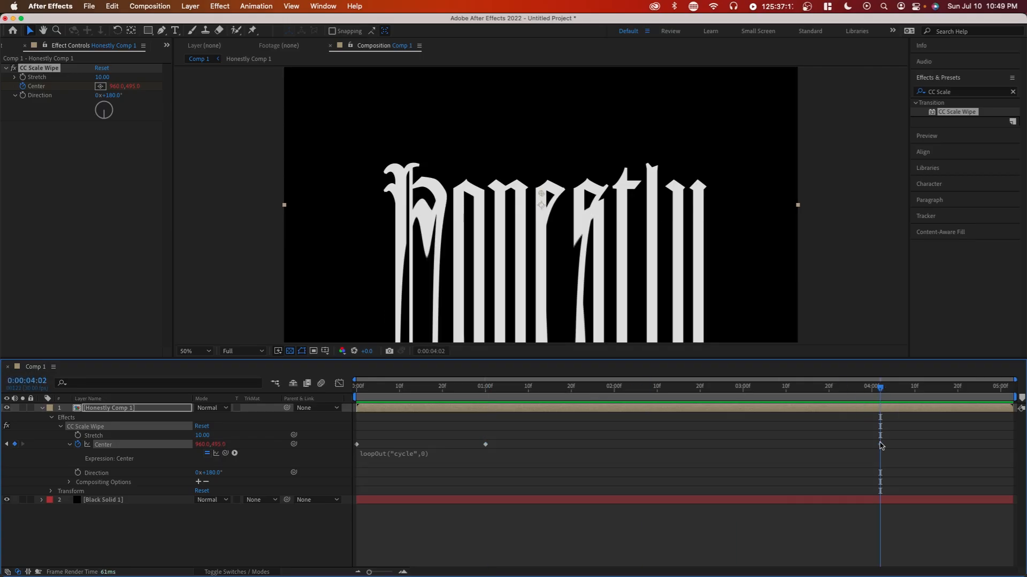
{"action": "left_click_drag", "start_coordinate": [880, 445], "coordinate": [897, 444]}
- Select the first Center keyframe on the timeline and play back the animation
{"action": "left_click_drag", "start_coordinate": [512, 391], "coordinate": [318, 397]}
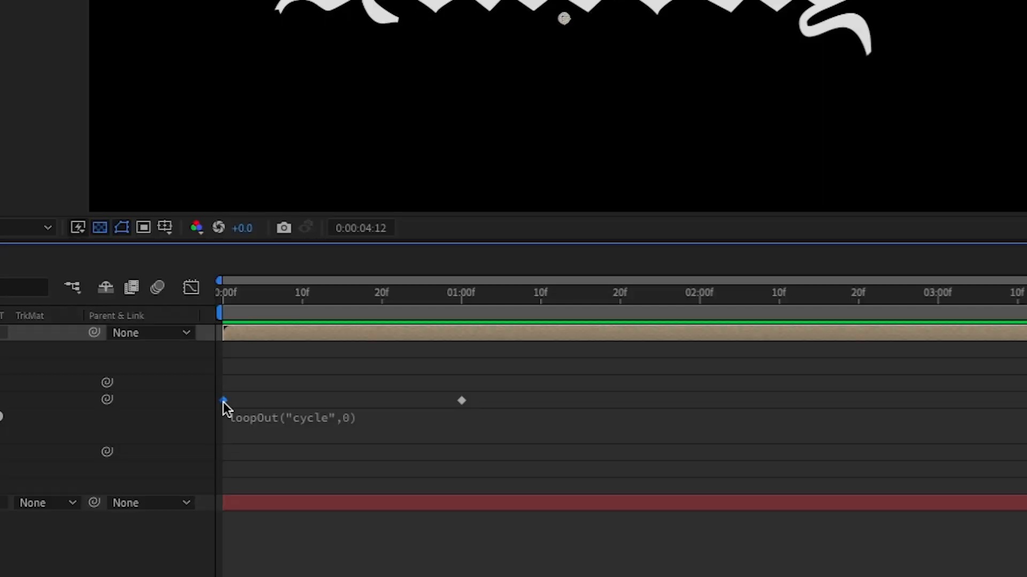
{"action": "left_click", "coordinate": [264, 377]}
{"action": "left_click_drag", "start_coordinate": [260, 382], "coordinate": [203, 406]}
{"action": "left_click_drag", "start_coordinate": [235, 398], "coordinate": [223, 402]}
{"action": "left_click", "coordinate": [224, 402]}
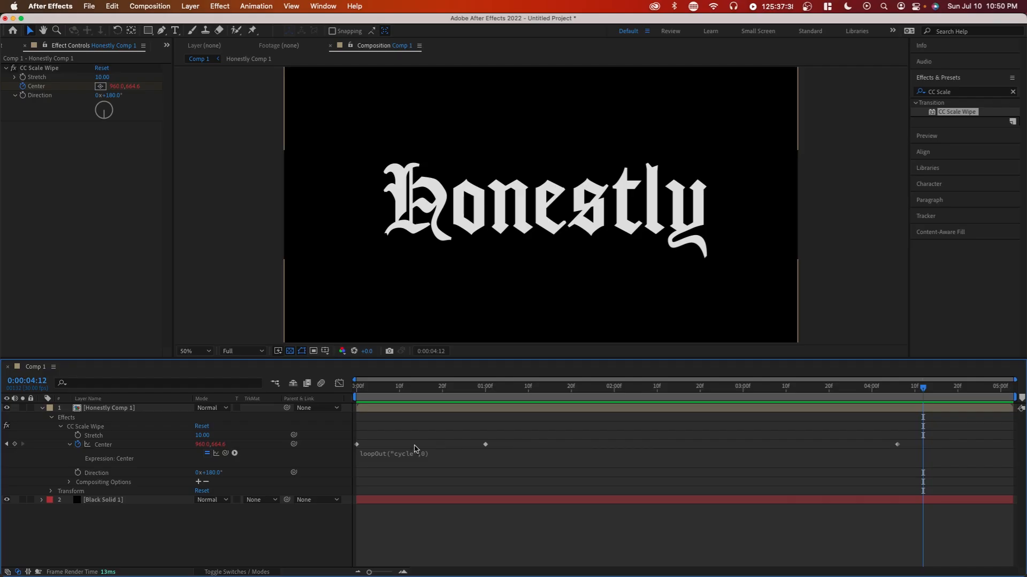
{"action": "key", "text": "space"}
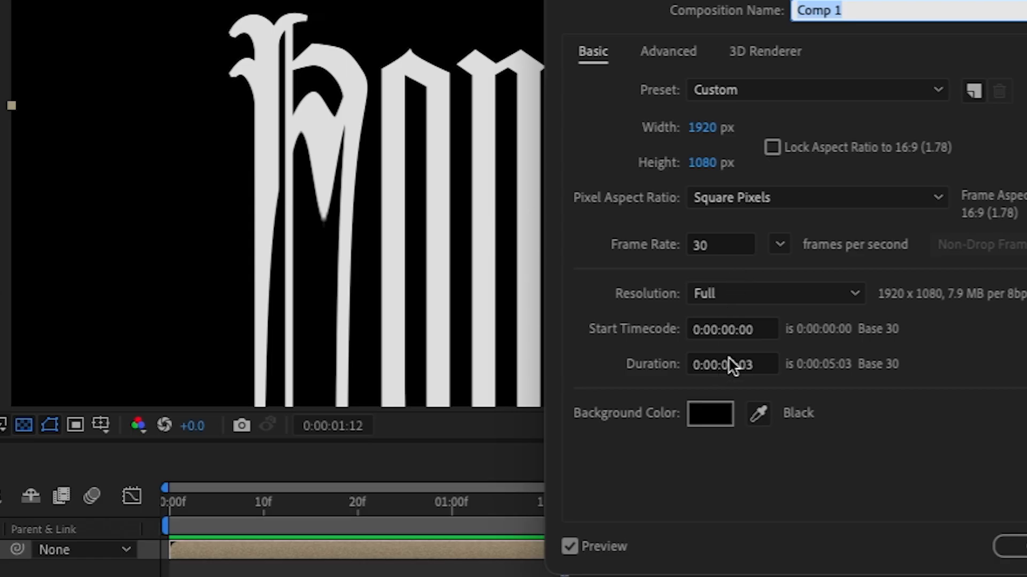
- Extend the duration of Comp 1 and Honestly Comp 1 to 0:00:07:03 and play back the result
{"action": "left_click", "coordinate": [733, 369]}
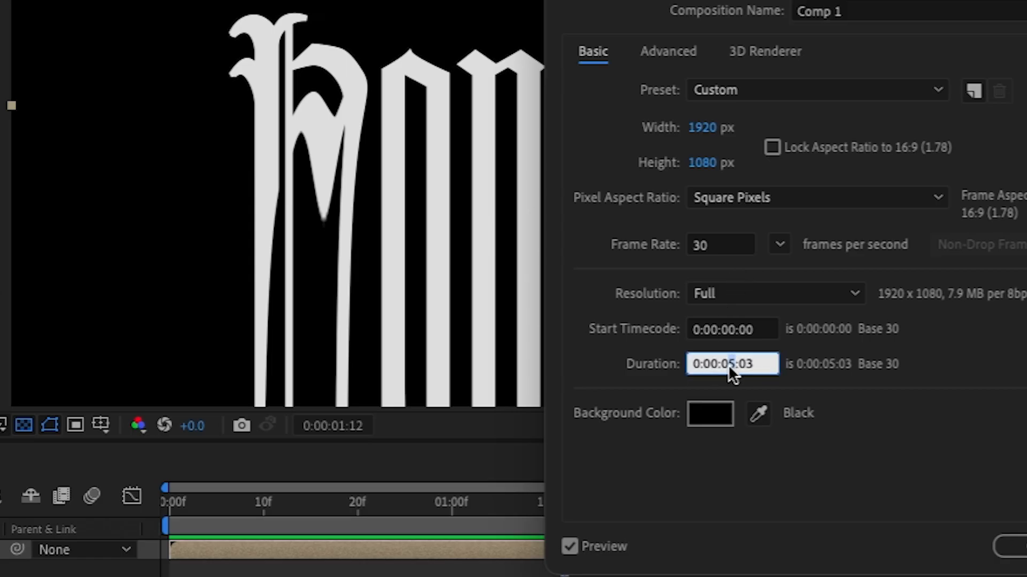
{"action": "type", "text": "7"}
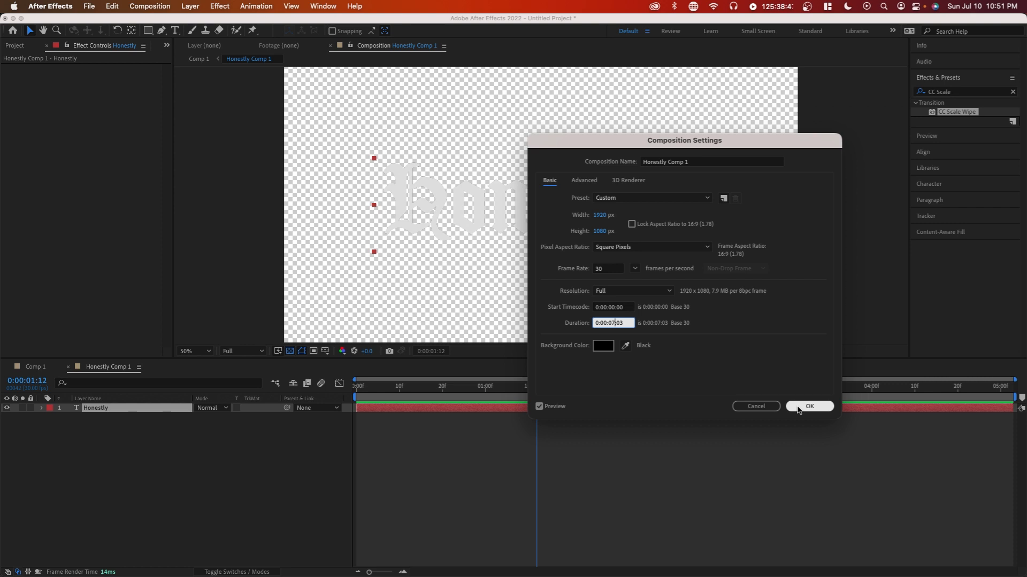
{"action": "left_click", "coordinate": [798, 406]}
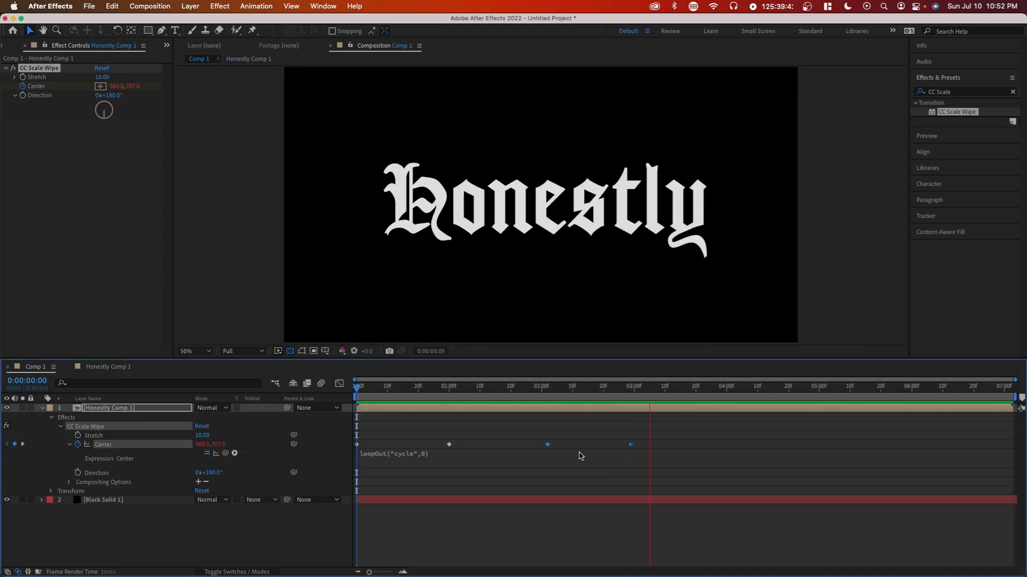
{"action": "key", "text": "space"}
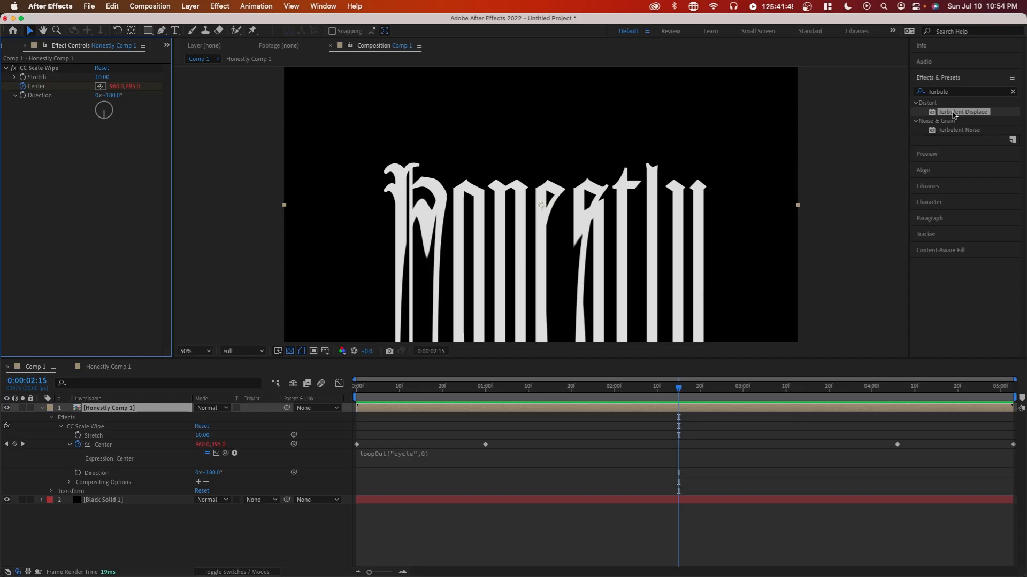
- Apply the Turbulent Displace effect to the Honestly Comp 1 layer
{"action": "left_click_drag", "start_coordinate": [954, 115], "coordinate": [541, 411]}
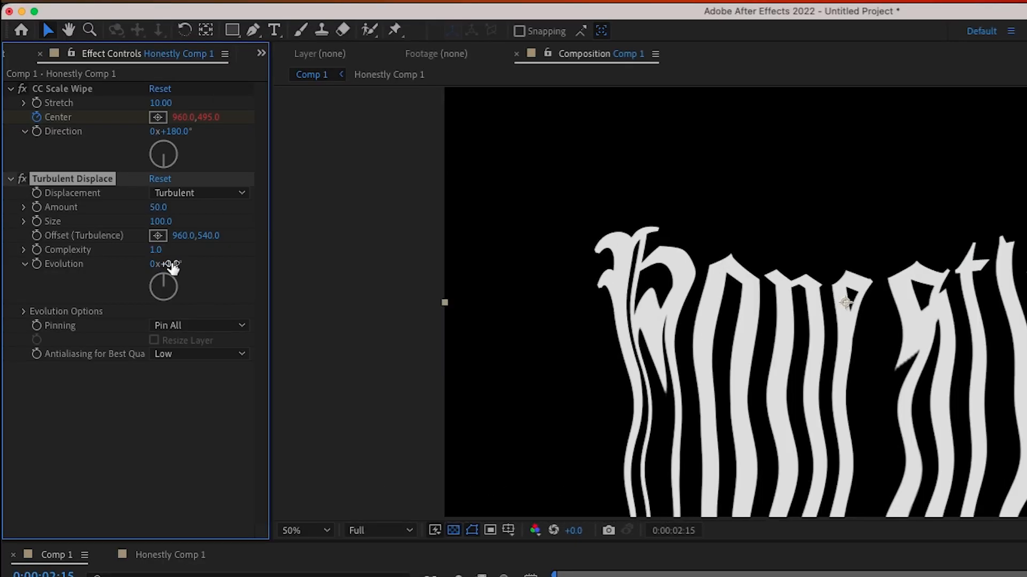
- Try sweeping the Turbulent Displace Evolution up to 1x+53° and undo the change
{"action": "left_click_drag", "start_coordinate": [171, 263], "coordinate": [563, 328]}
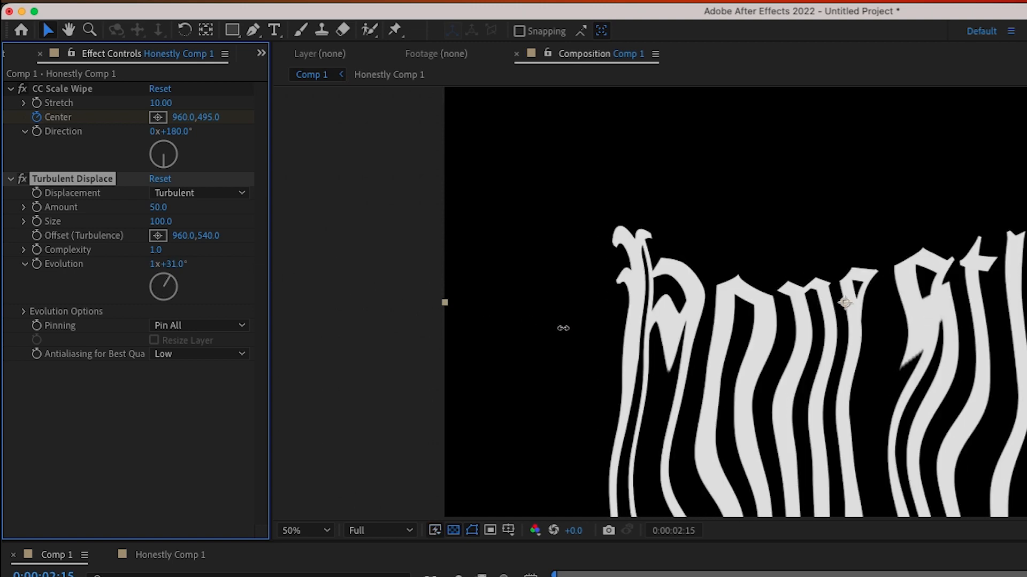
{"action": "left_click_drag", "start_coordinate": [563, 328], "coordinate": [573, 327]}
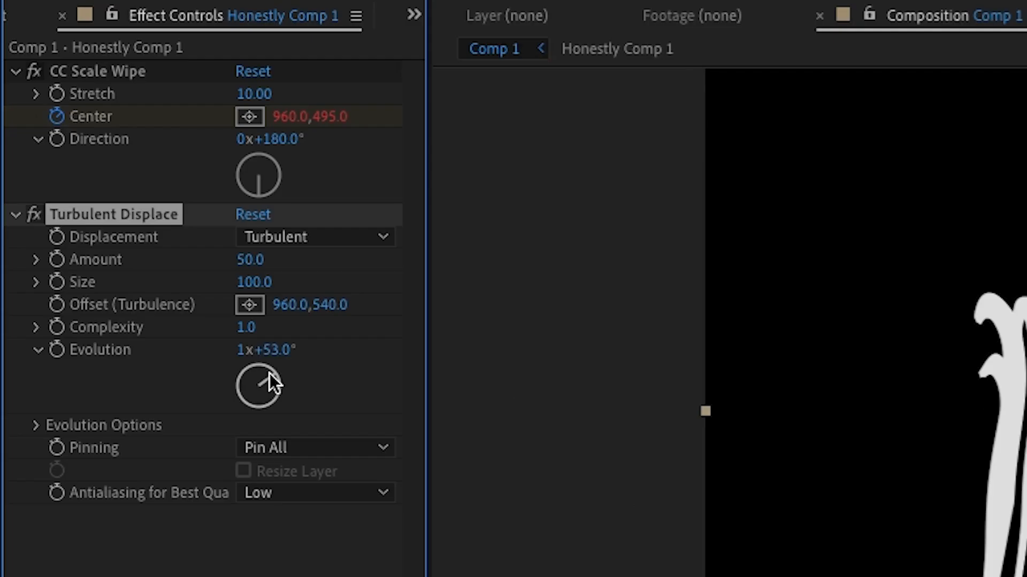
{"action": "key", "text": "ctrl+z"}
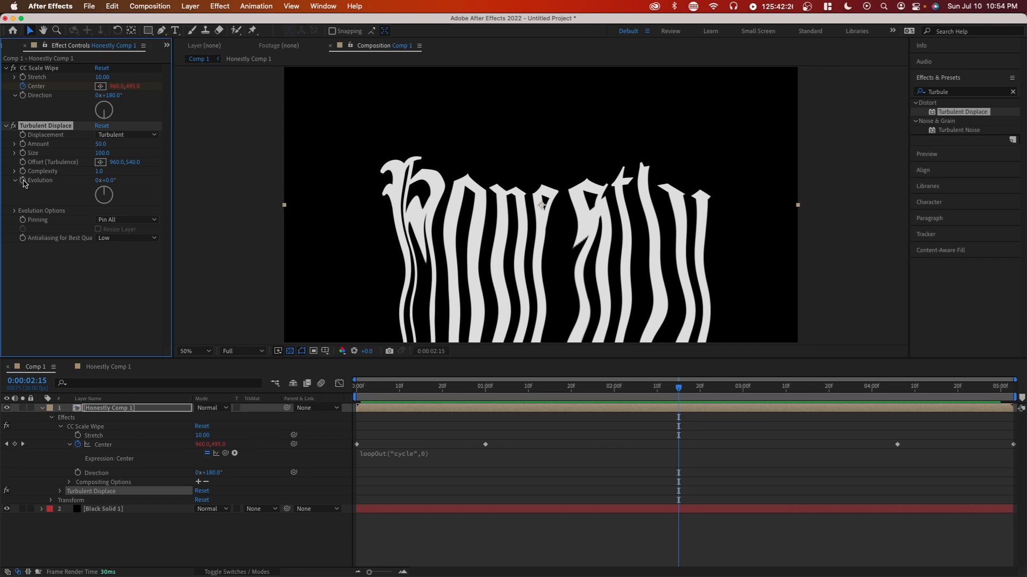
- Add the expression time*50 to the Turbulent Displace Evolution and preview the animation from the start
{"action": "left_click", "coordinate": [24, 183], "text": "alt"}
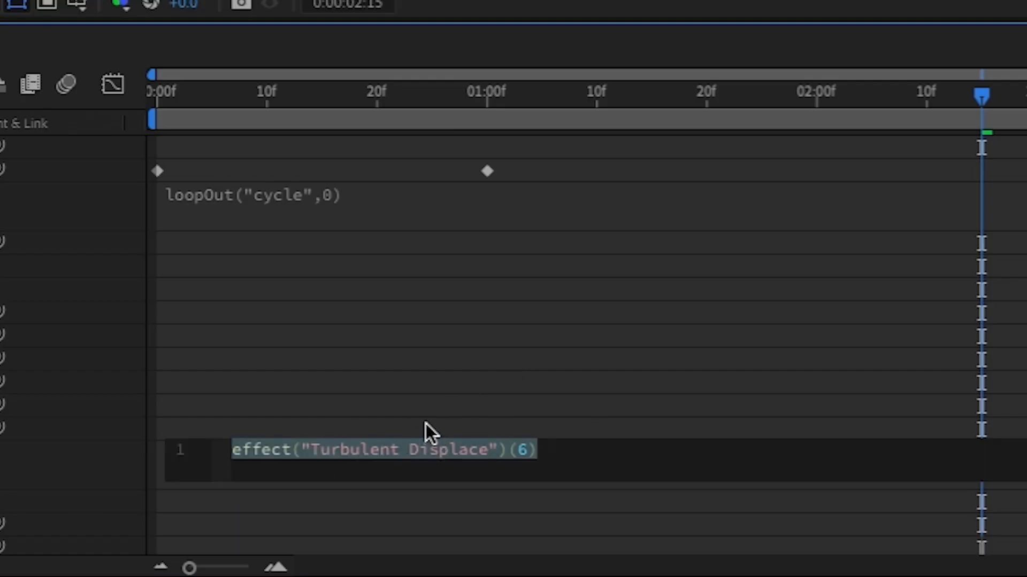
{"action": "type", "text": "time*50"}
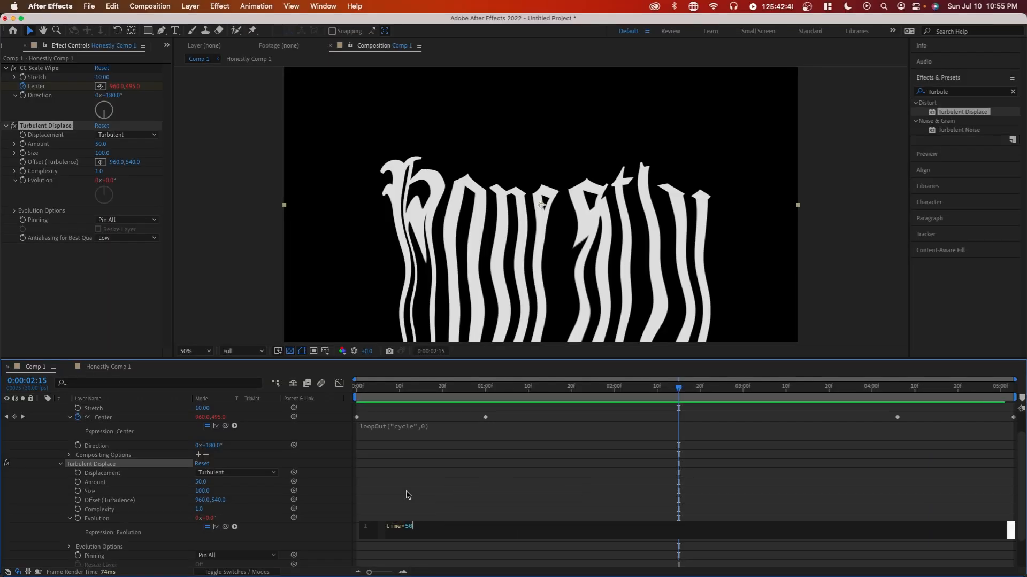
{"action": "left_click_drag", "start_coordinate": [401, 392], "coordinate": [355, 391]}
{"action": "key", "text": "space"}
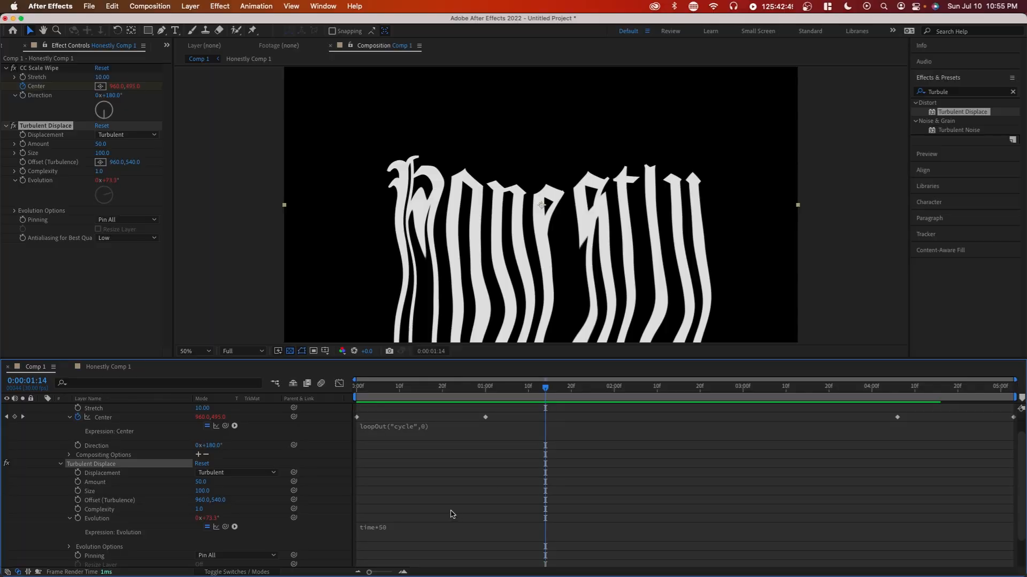
- Replace the multiplier in the Turbulent Displace Evolution time expression and return to the start of the timeline
{"action": "left_click", "coordinate": [427, 535]}
{"action": "key", "text": "BackSpace"}
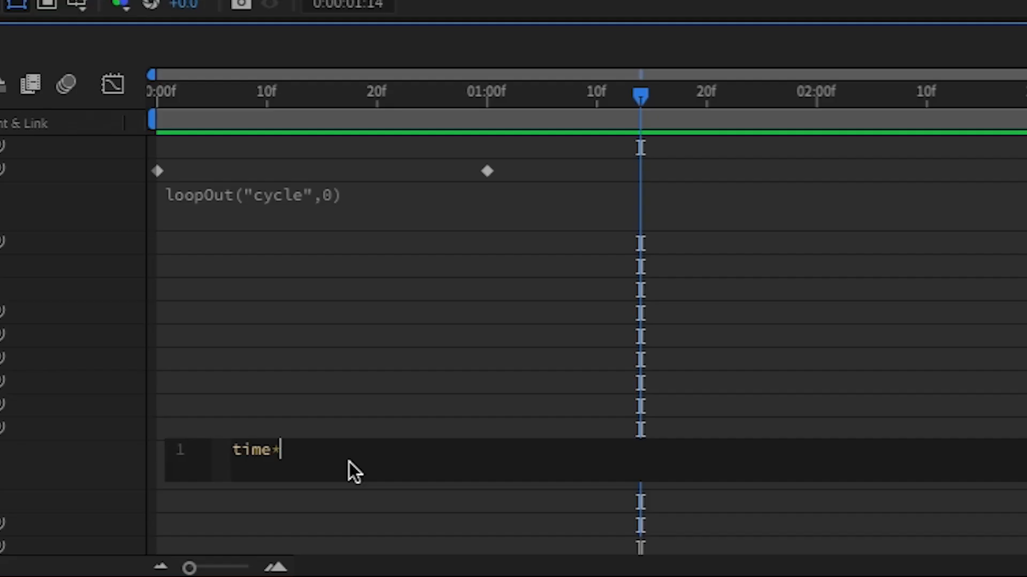
{"action": "left_click", "coordinate": [355, 398]}
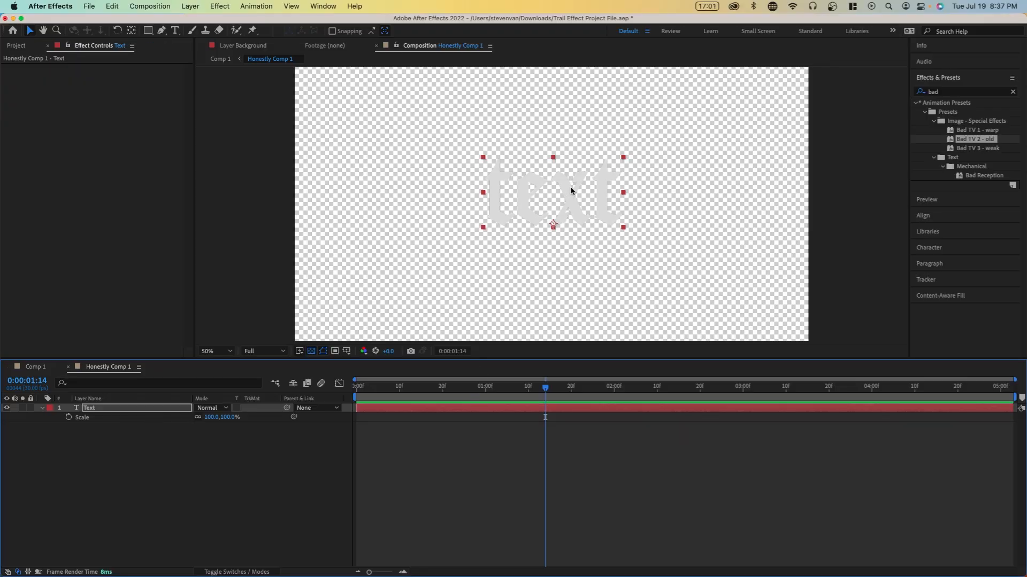
- In the Trail Effect project file, replace the placeholder word in Honestly Comp 1 with "subscribe"
{"action": "double_click", "coordinate": [570, 188]}
{"action": "type", "text": "ubscribe"}
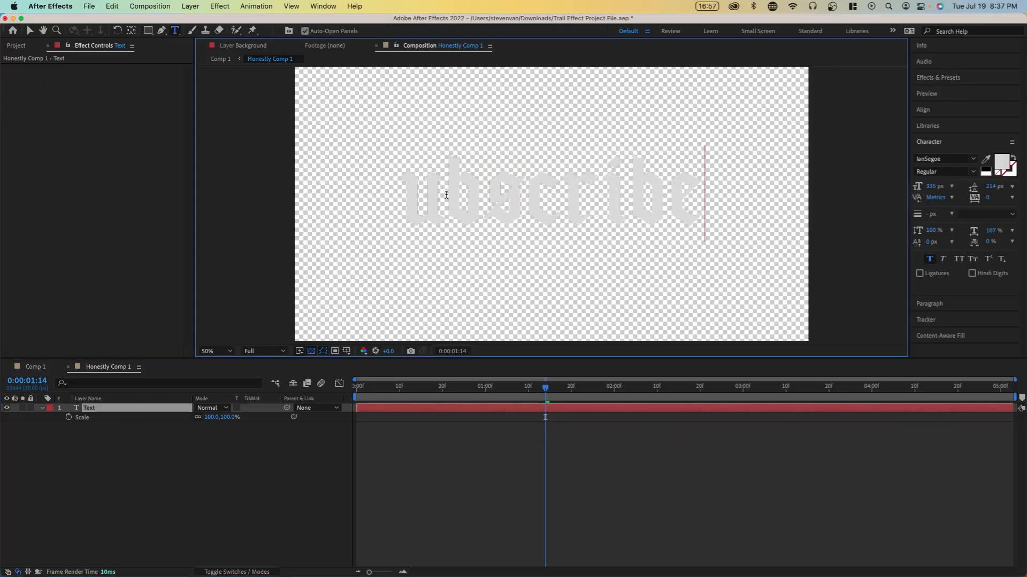
{"action": "left_click", "coordinate": [407, 197]}
{"action": "type", "text": "s"}
- Return to Comp 1 and compare the picture with the Trail Effect layer hidden and shown
{"action": "left_click", "coordinate": [46, 366]}
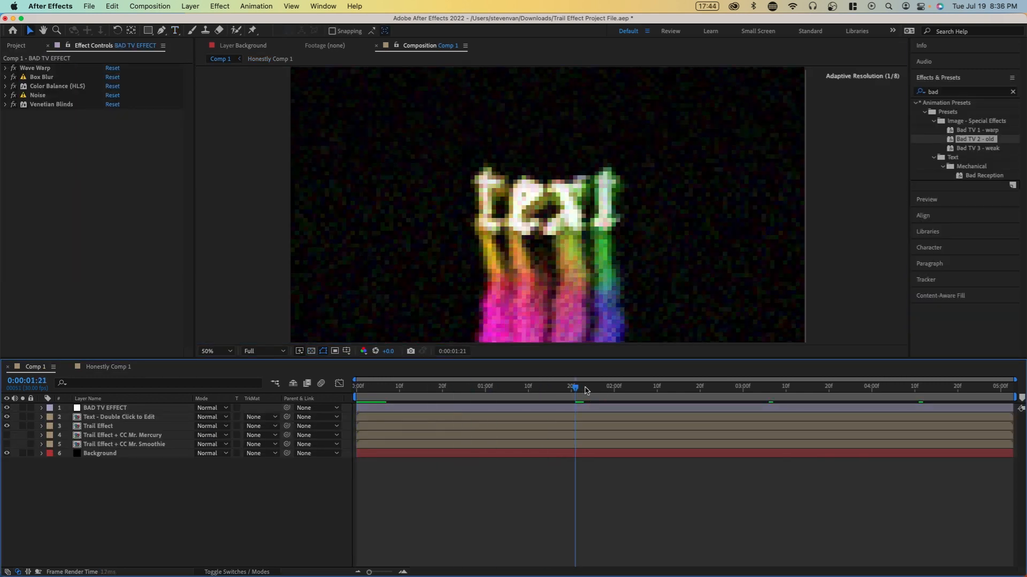
{"action": "left_click", "coordinate": [6, 426]}
{"action": "left_click", "coordinate": [6, 426]}
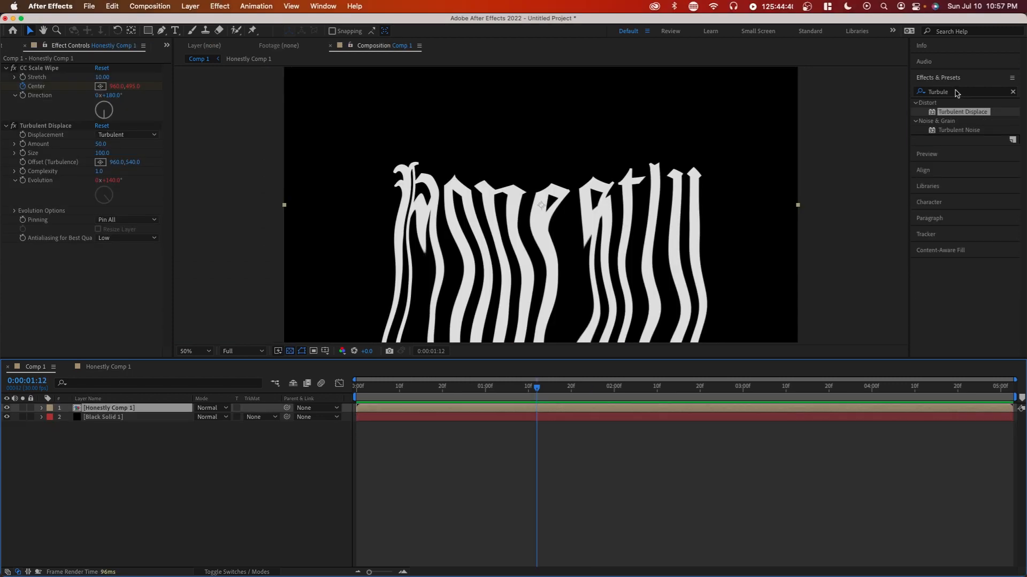
- Try a red fill color on the word inside the untitled project's Honestly Comp 1 and return to Comp 1
{"action": "left_click", "coordinate": [957, 92]}
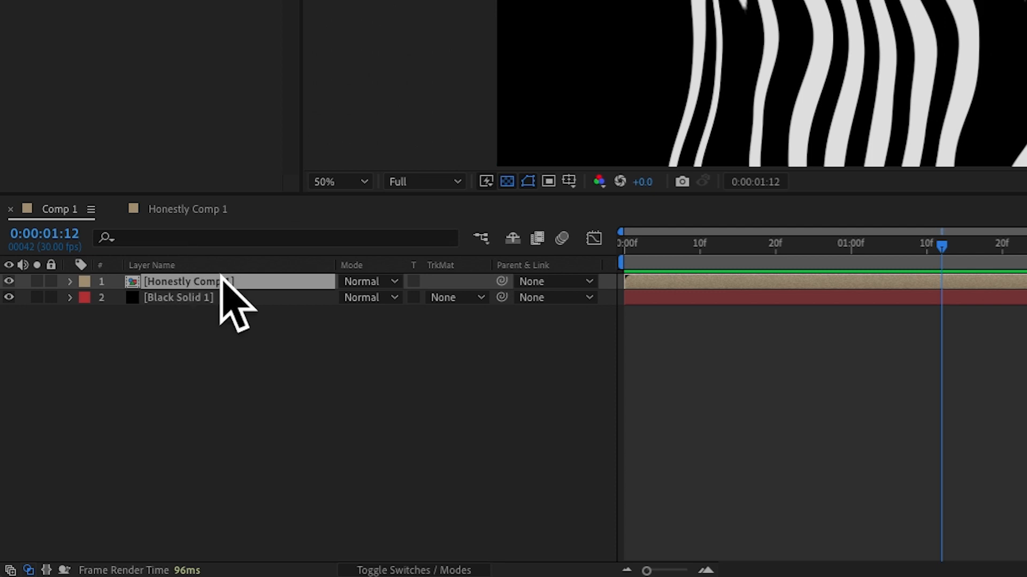
{"action": "double_click", "coordinate": [265, 281]}
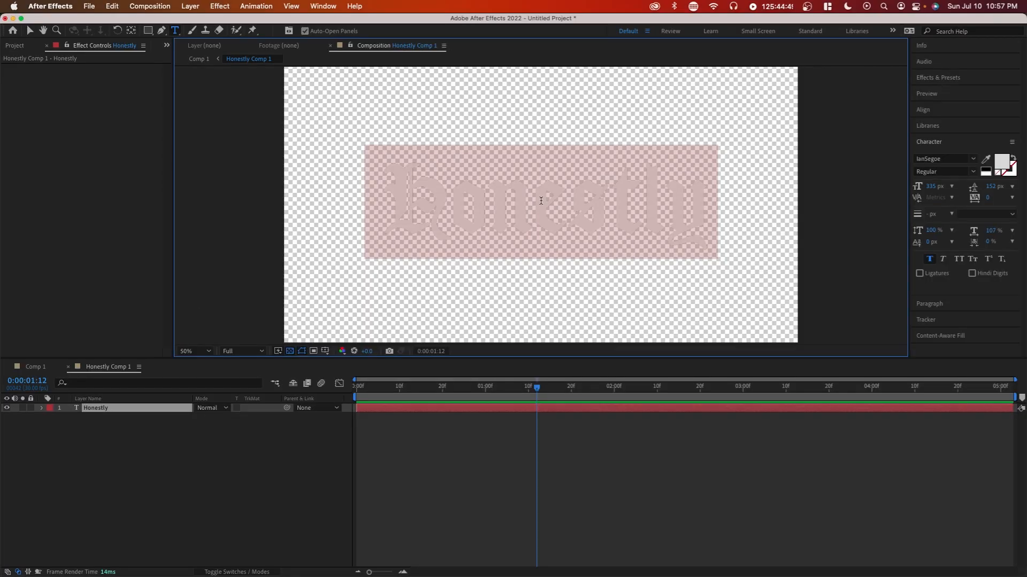
{"action": "left_click", "coordinate": [996, 169]}
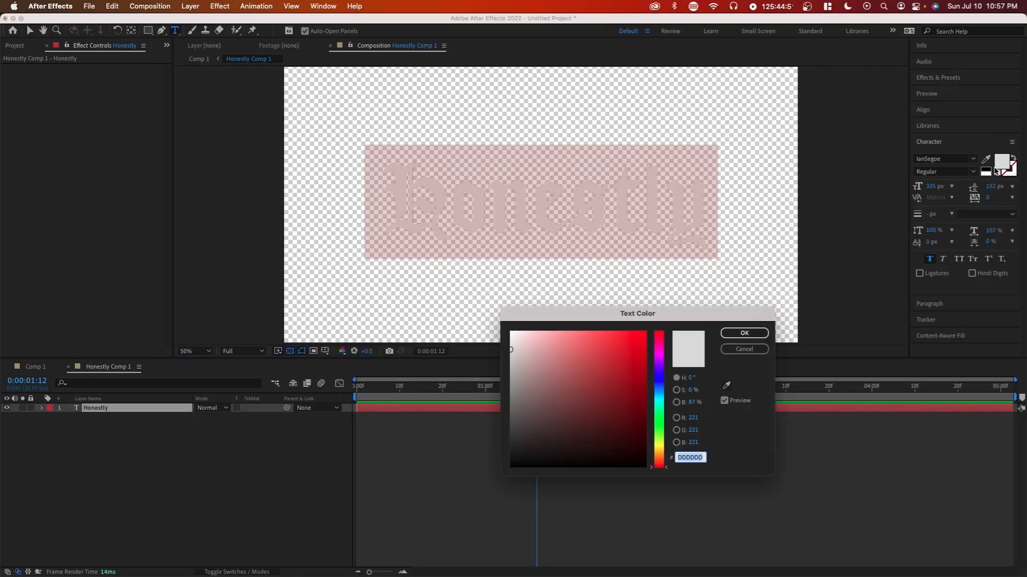
{"action": "left_click", "coordinate": [635, 354]}
{"action": "left_click", "coordinate": [745, 332]}
{"action": "left_click", "coordinate": [33, 367]}
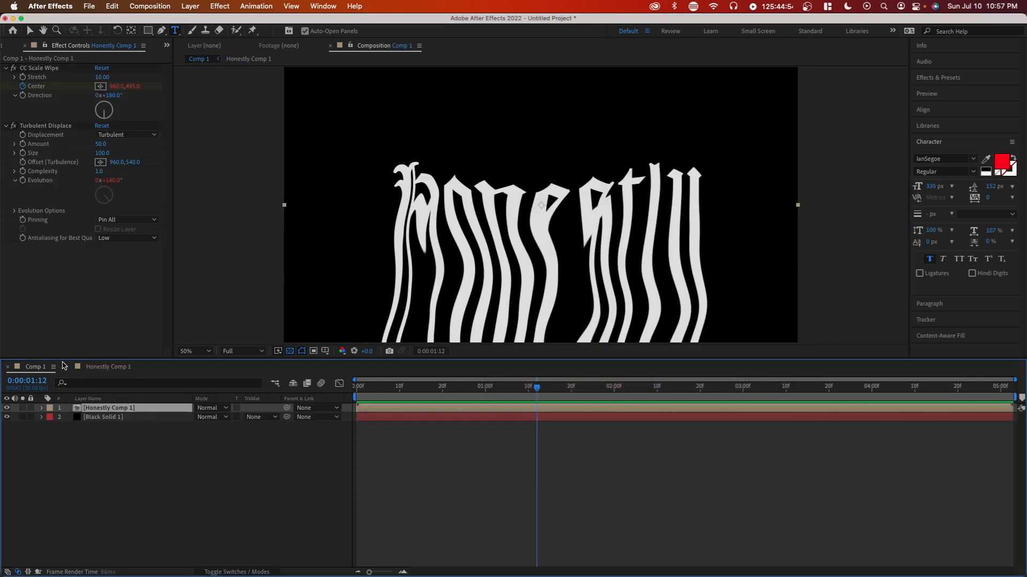
- Search the effects and presets for "gradient"
{"action": "left_click", "coordinate": [649, 457]}
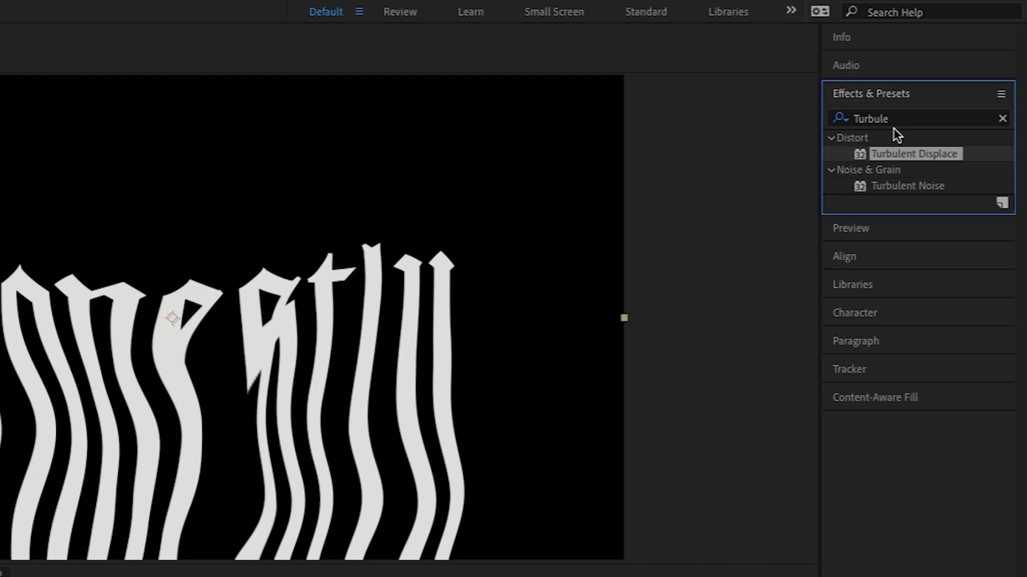
{"action": "left_click", "coordinate": [953, 93]}
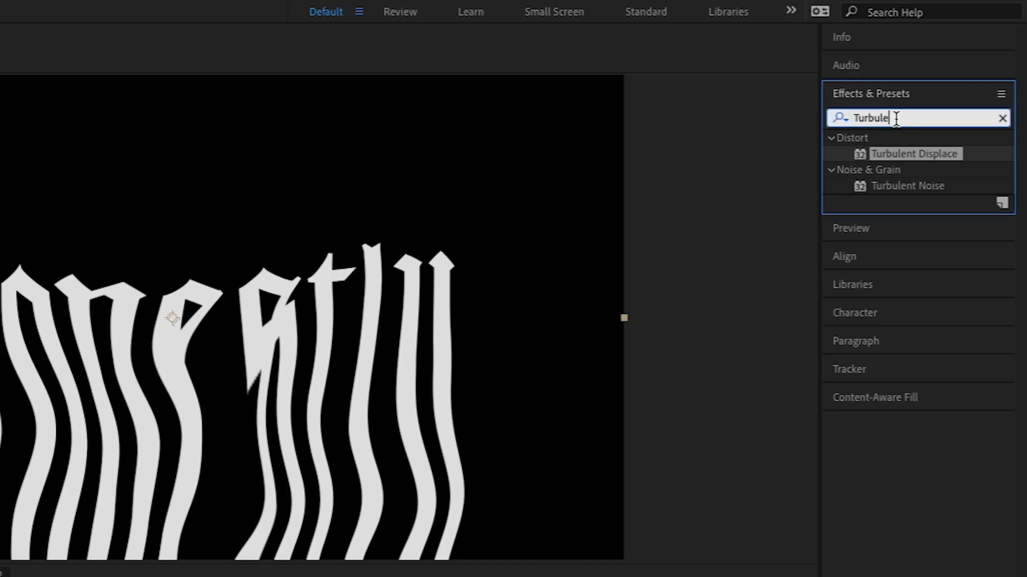
{"action": "type", "text": "gradient"}
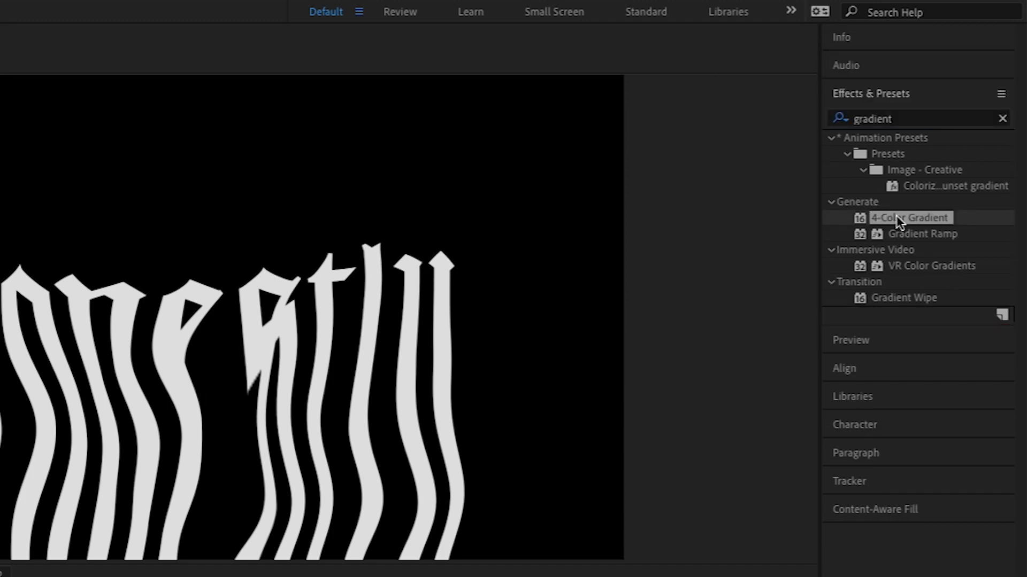
- Try the 4-Color Gradient effect on the Honestly Comp 1 layer and undo it
{"action": "double_click", "coordinate": [909, 217]}
{"action": "key", "text": "super+z"}
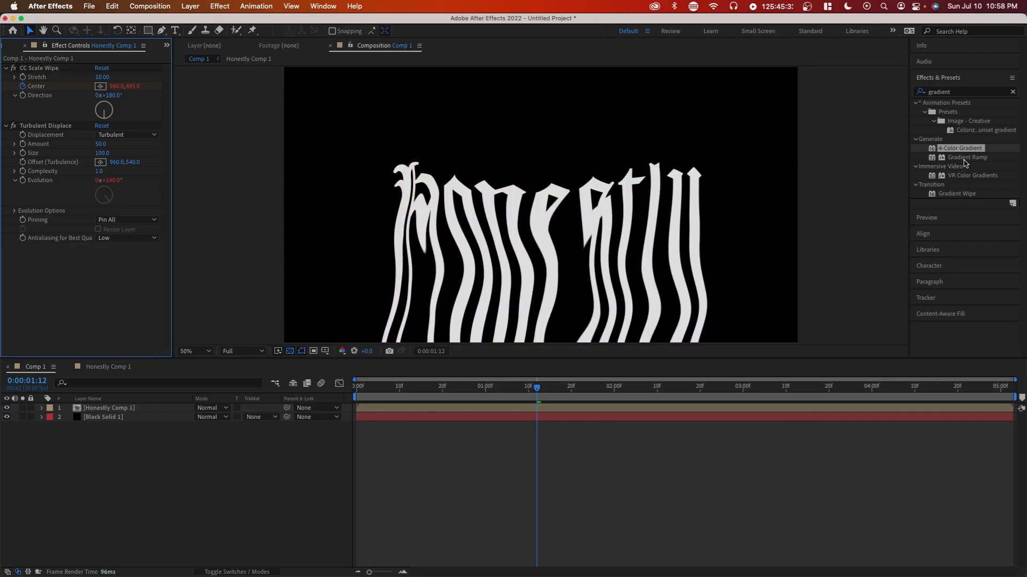
- Apply Gradient Ramp to the Honestly Comp 1 layer with a pink start color and a blue end color
{"action": "left_click_drag", "start_coordinate": [922, 234], "coordinate": [498, 408]}
{"action": "left_click", "coordinate": [100, 283]}
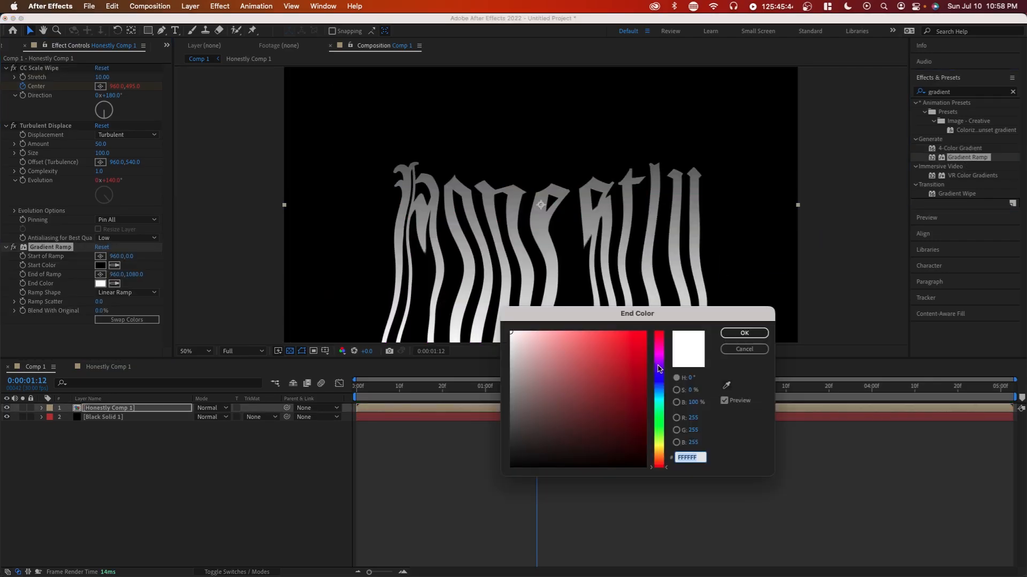
{"action": "left_click", "coordinate": [661, 394]}
{"action": "left_click", "coordinate": [625, 347]}
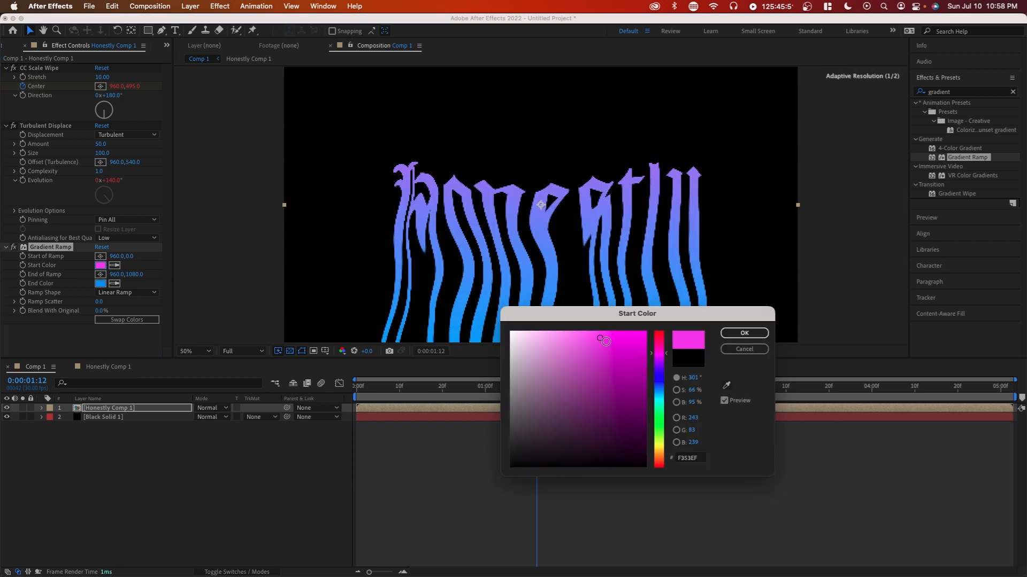
{"action": "left_click_drag", "start_coordinate": [605, 341], "coordinate": [580, 338]}
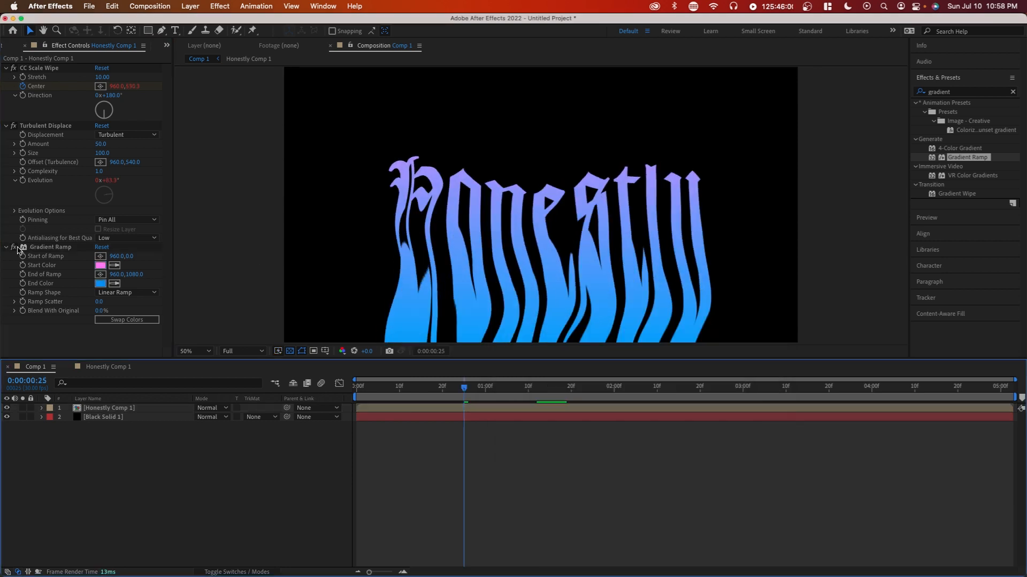
- Duplicate the Honestly Comp 1 layer, remove all effects from the upper copy and scrub through the result
{"action": "left_click", "coordinate": [105, 408]}
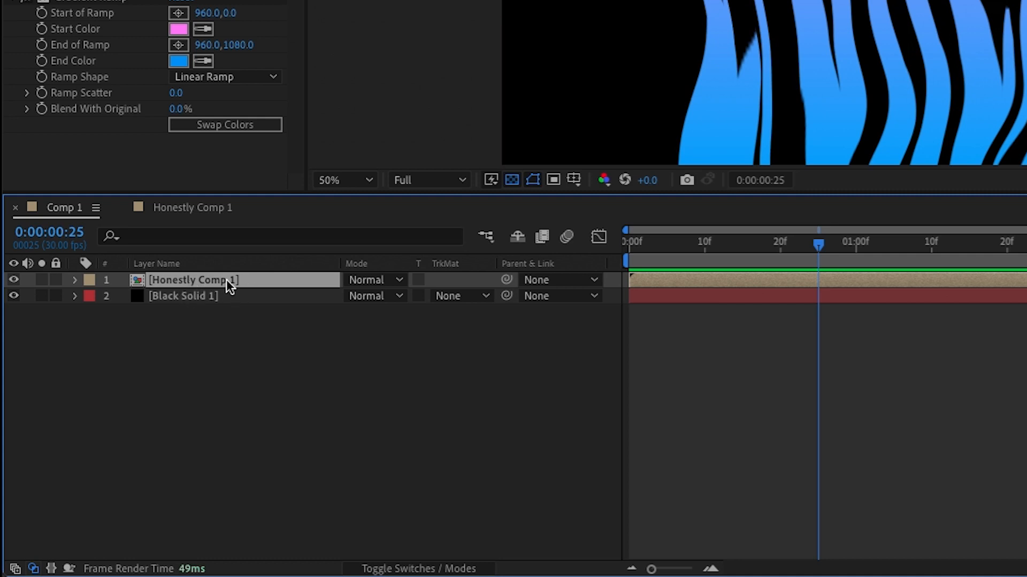
{"action": "key", "text": "super+d"}
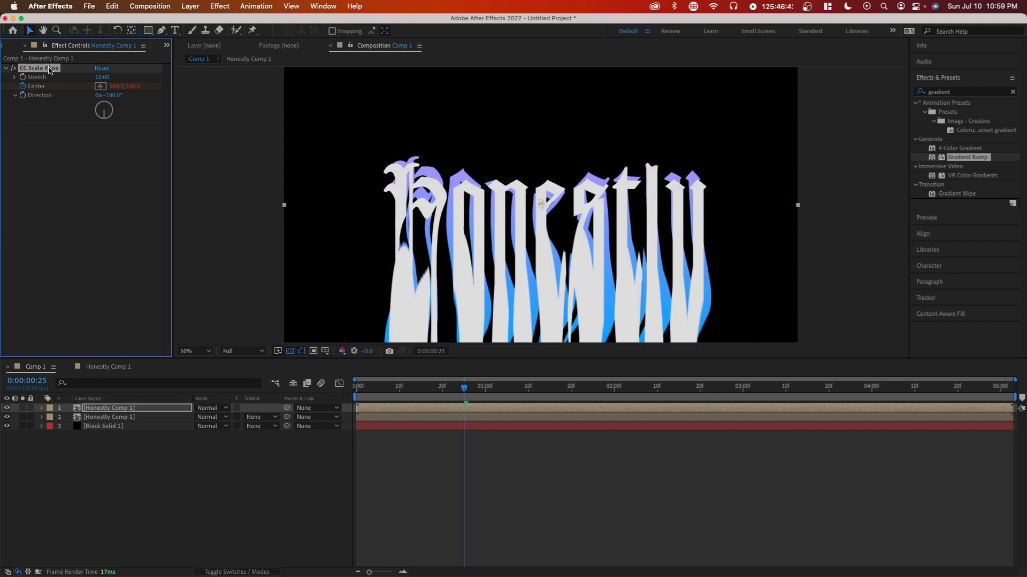
{"action": "left_click_drag", "start_coordinate": [360, 396], "coordinate": [430, 396]}
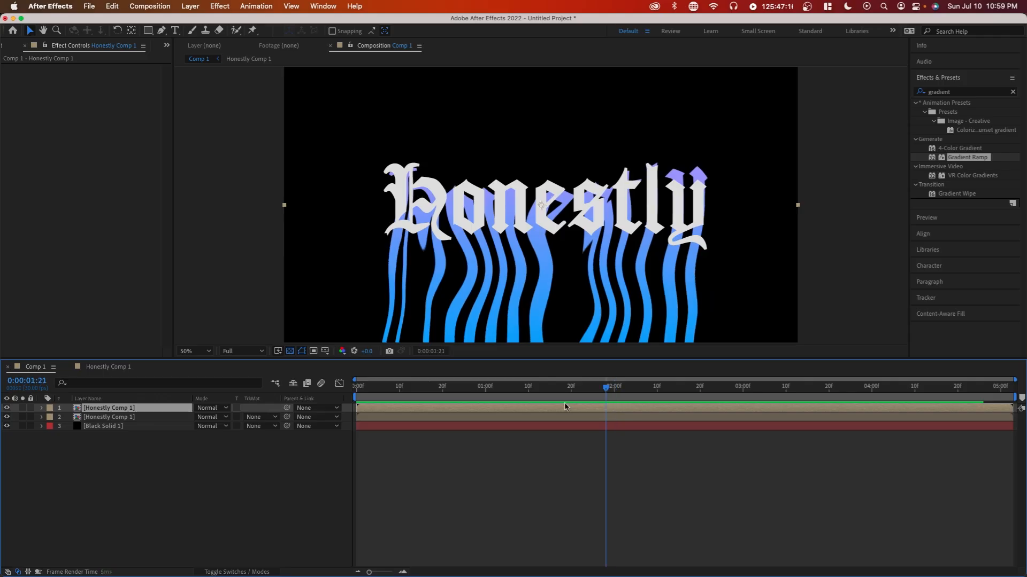
{"action": "left_click_drag", "start_coordinate": [565, 407], "coordinate": [546, 409]}
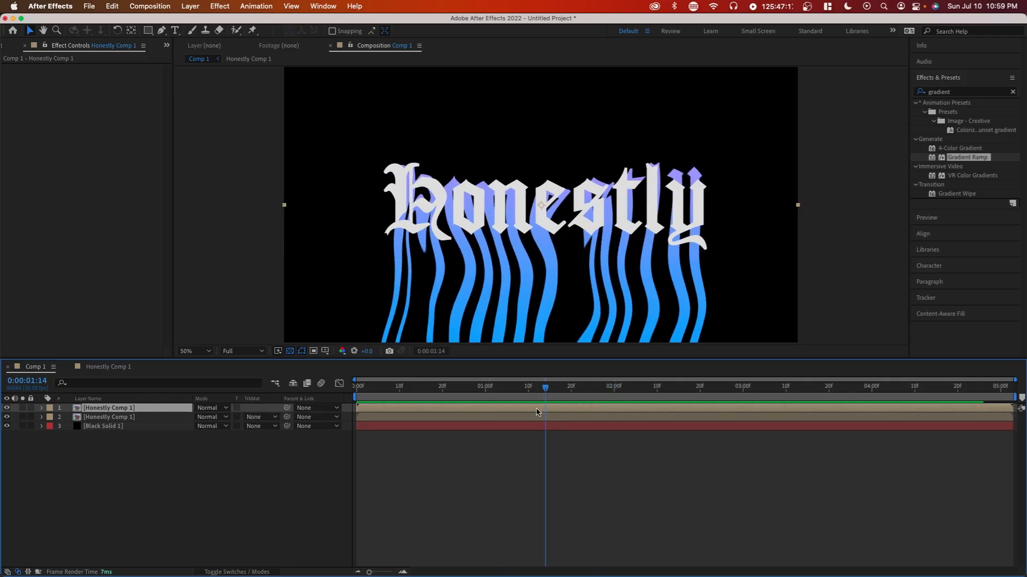
- Copy Turbulent Displace from the lower Honestly Comp 1 layer to the upper one and preview the animation
{"action": "left_click", "coordinate": [159, 417]}
{"action": "key", "text": "super+c"}
{"action": "left_click", "coordinate": [143, 409]}
{"action": "key", "text": "super+v"}
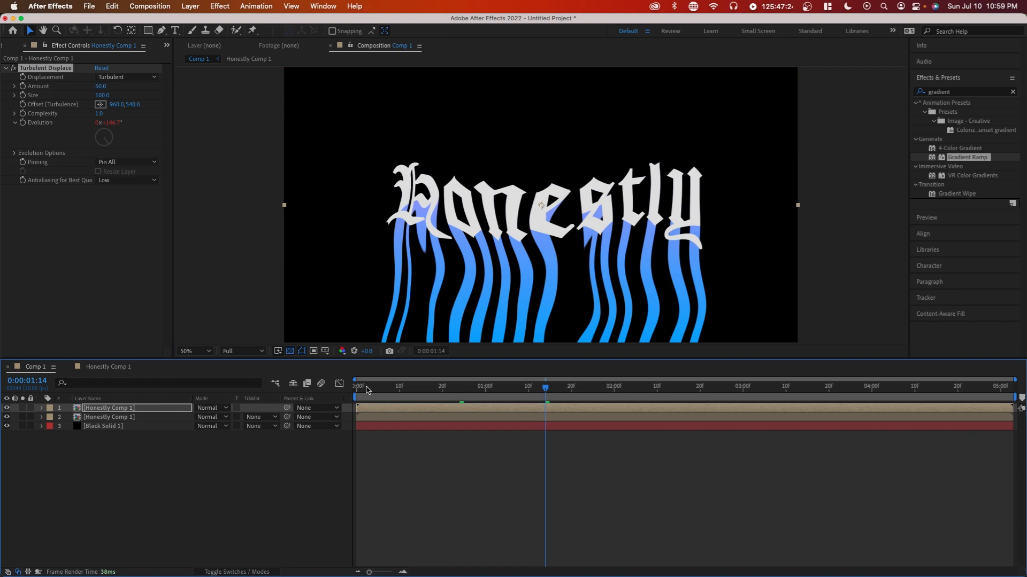
{"action": "key", "text": "space"}
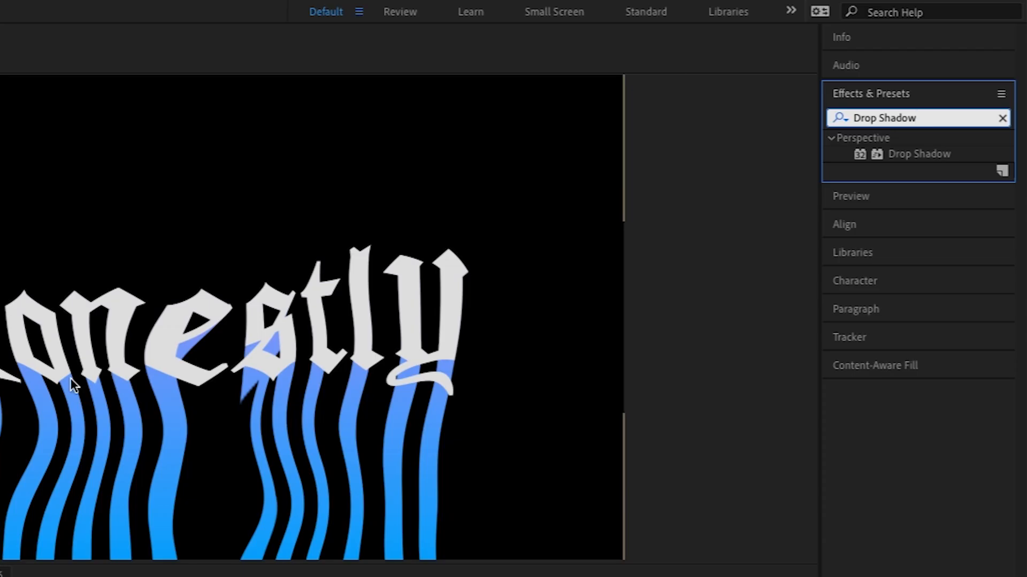
- Apply Drop Shadow to the upper Honestly Comp 1 layer with Distance 36, Softness 67 and Opacity 87%
{"action": "left_click_drag", "start_coordinate": [909, 160], "coordinate": [222, 431]}
{"action": "left_click_drag", "start_coordinate": [102, 246], "coordinate": [124, 261]}
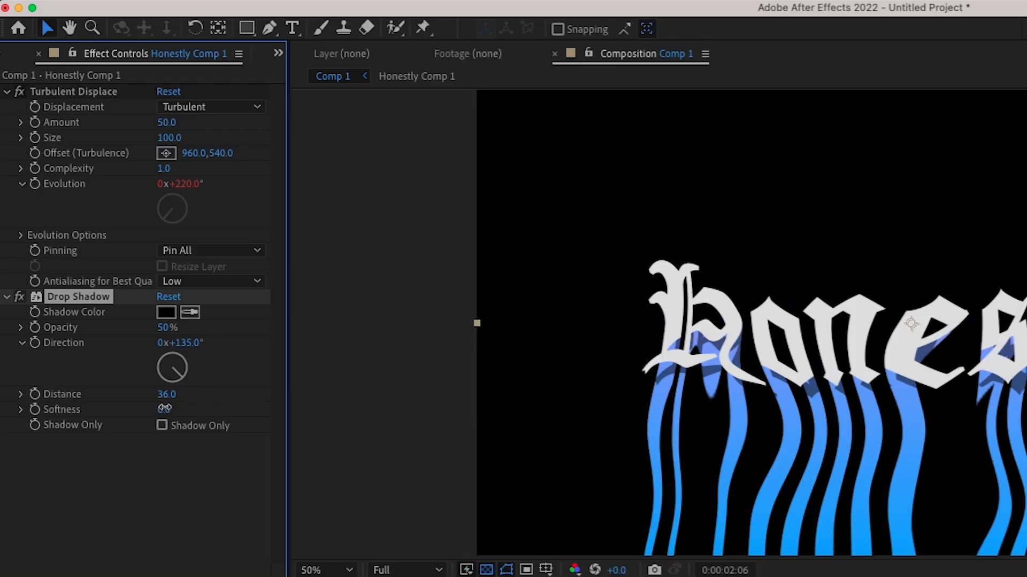
{"action": "left_click_drag", "start_coordinate": [164, 408], "coordinate": [222, 409]}
{"action": "left_click", "coordinate": [138, 214]}
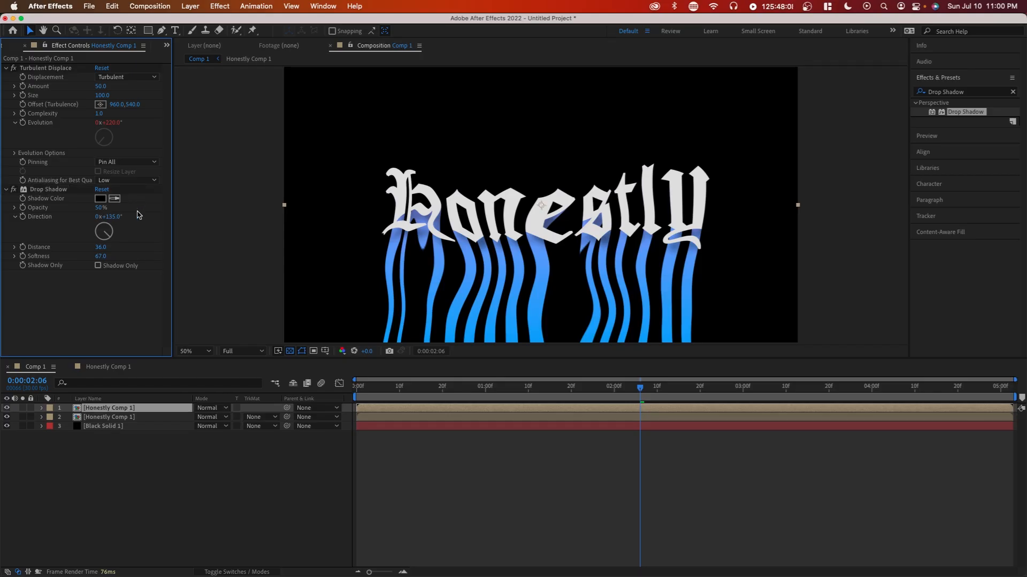
{"action": "left_click_drag", "start_coordinate": [102, 208], "coordinate": [124, 209]}
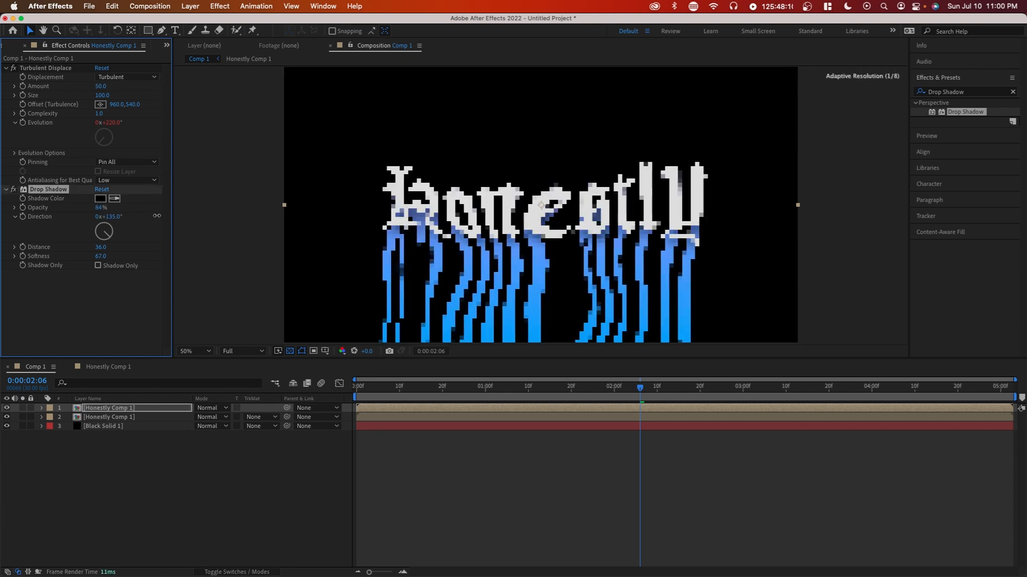
{"action": "left_click", "coordinate": [383, 386]}
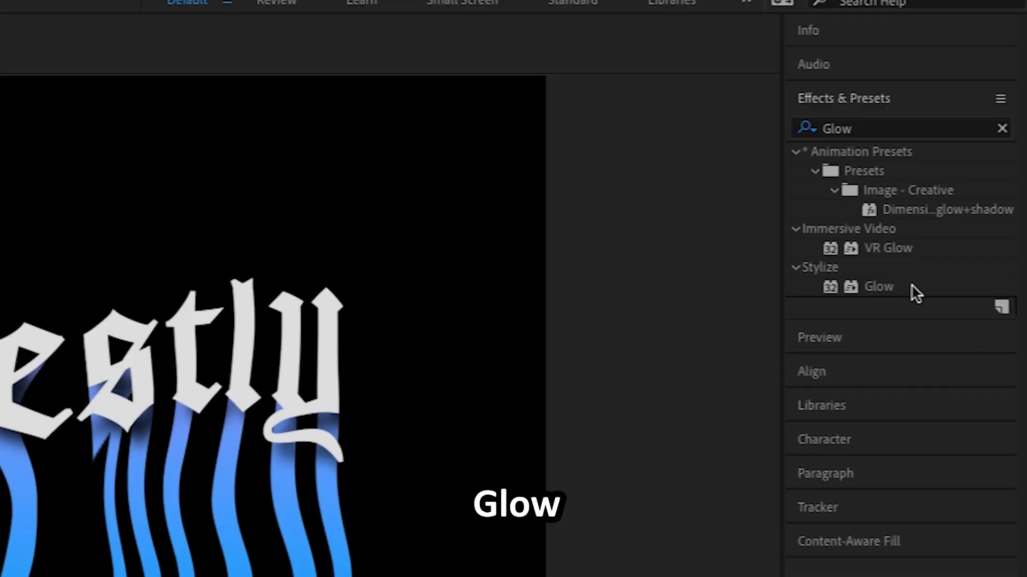
- Apply Glow to the lower Honestly Comp 1 layer and set the Glow Radius to 162
{"action": "left_click", "coordinate": [912, 287]}
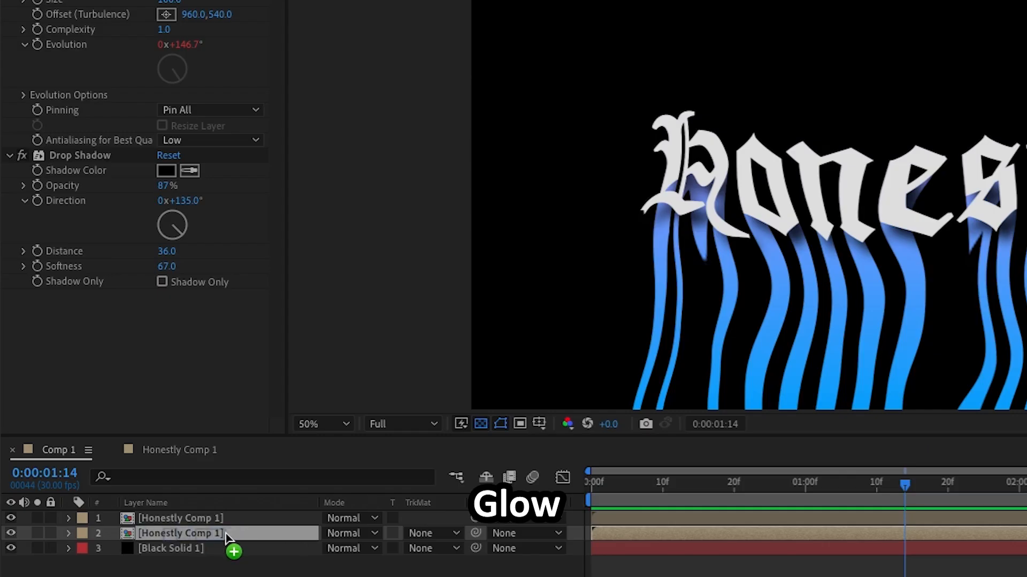
{"action": "left_click_drag", "start_coordinate": [229, 546], "coordinate": [230, 533]}
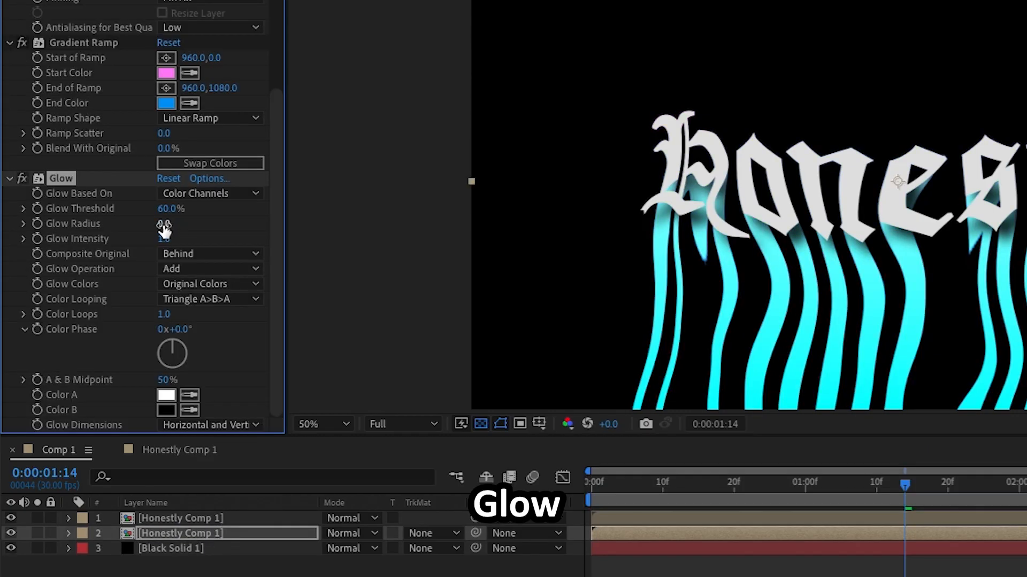
{"action": "left_click_drag", "start_coordinate": [164, 229], "coordinate": [214, 228]}
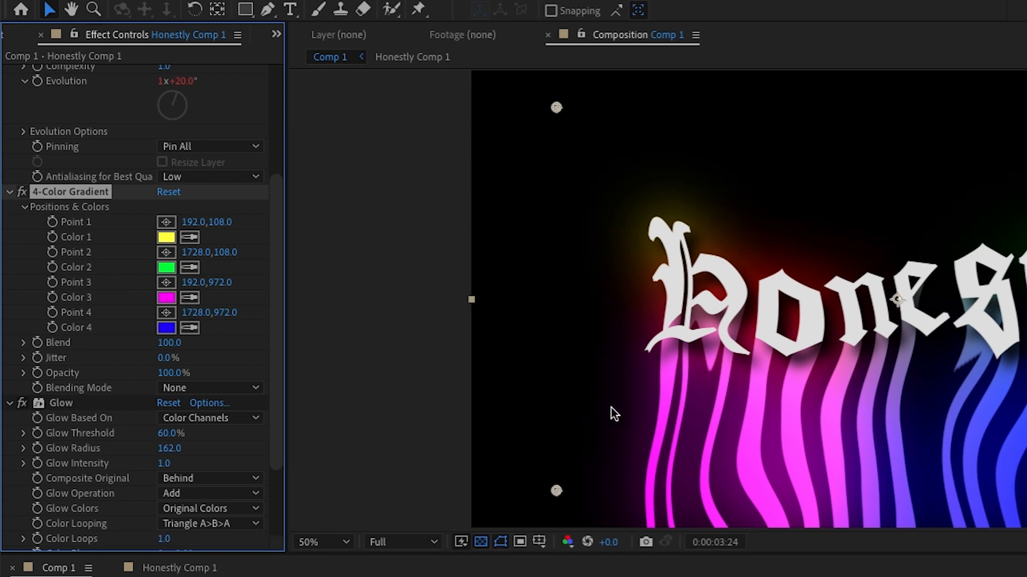
- Move Point 1 of the 4-Color Gradient to 513, 311 and shift Point 3 horizontally
{"action": "left_click_drag", "start_coordinate": [194, 223], "coordinate": [543, 286]}
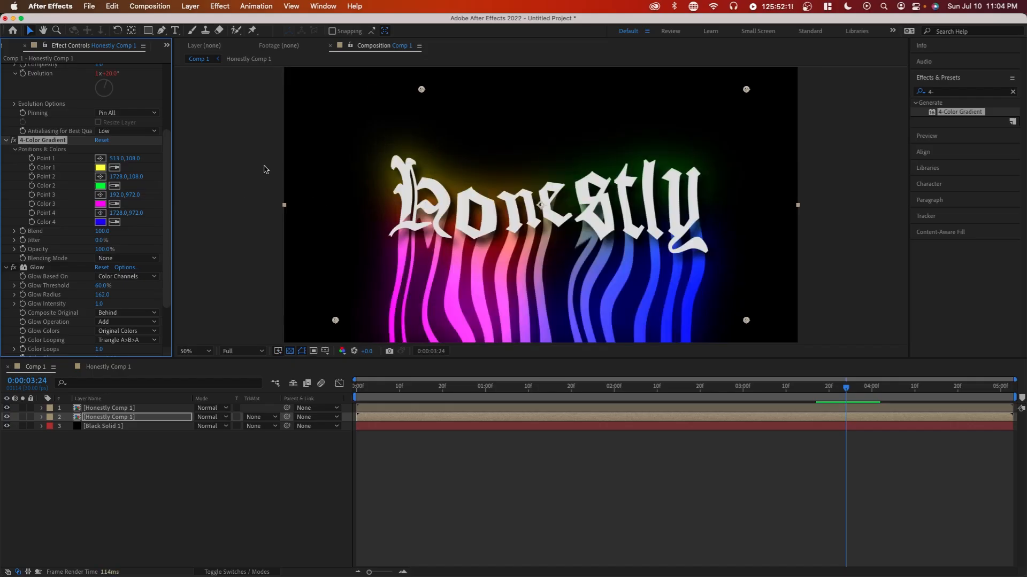
{"action": "left_click_drag", "start_coordinate": [134, 158], "coordinate": [250, 155]}
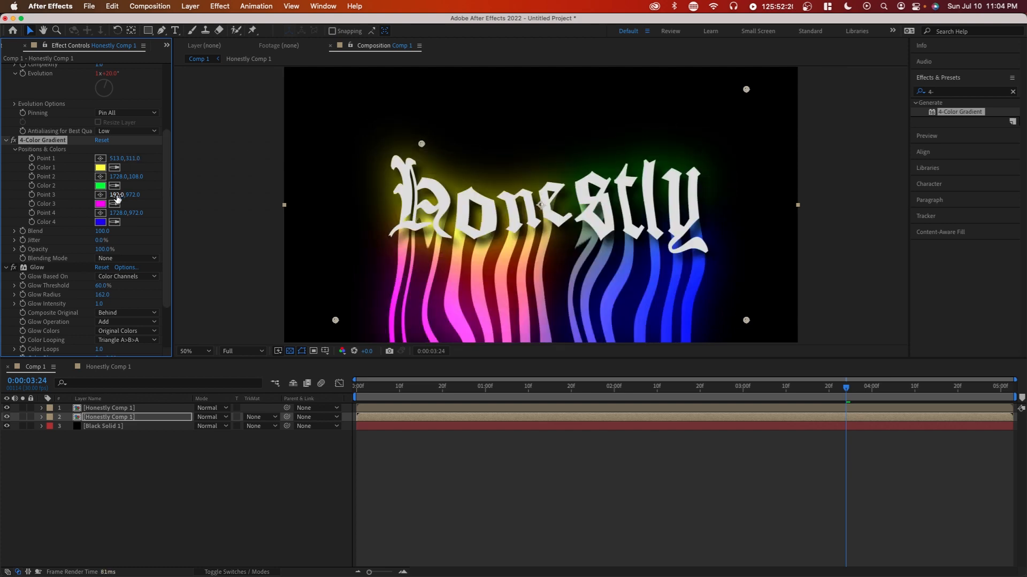
{"action": "left_click_drag", "start_coordinate": [117, 196], "coordinate": [139, 196]}
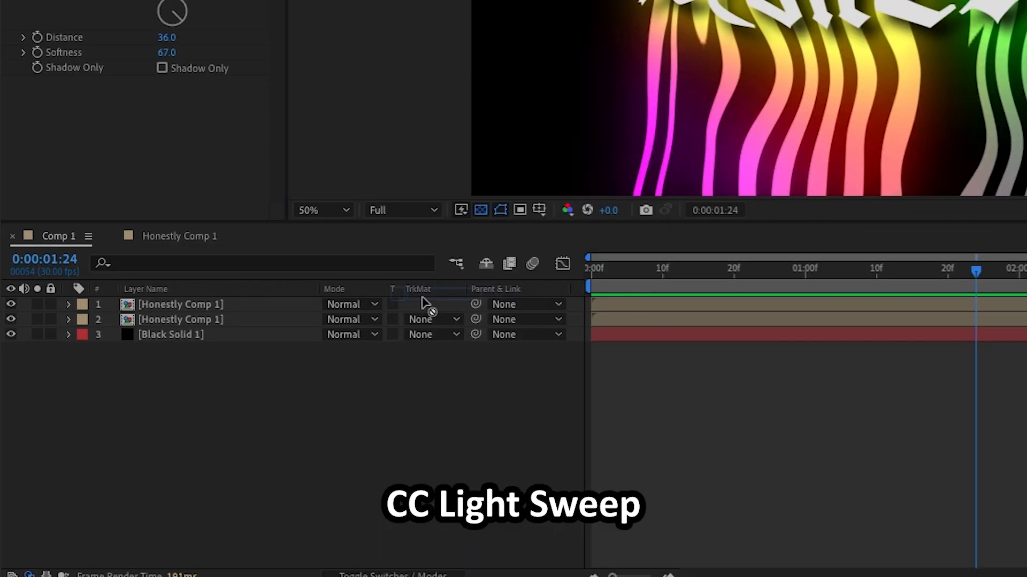
- Apply CC Light Sweep to the upper Honestly Comp 1 layer and expand the effect's properties in the timeline
{"action": "left_click_drag", "start_coordinate": [425, 303], "coordinate": [252, 323]}
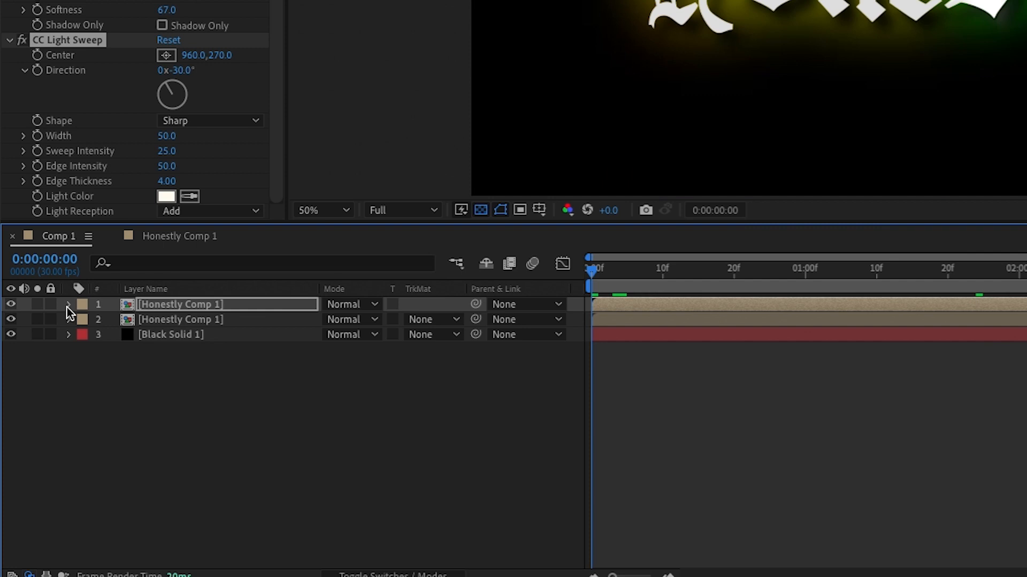
{"action": "left_click", "coordinate": [68, 305]}
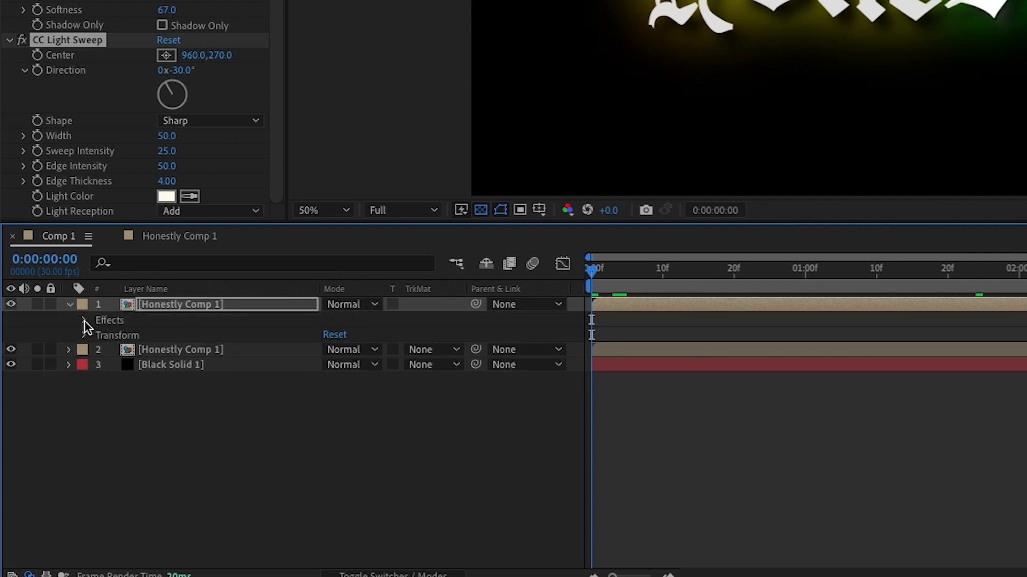
{"action": "left_click", "coordinate": [84, 320]}
{"action": "left_click", "coordinate": [100, 365]}
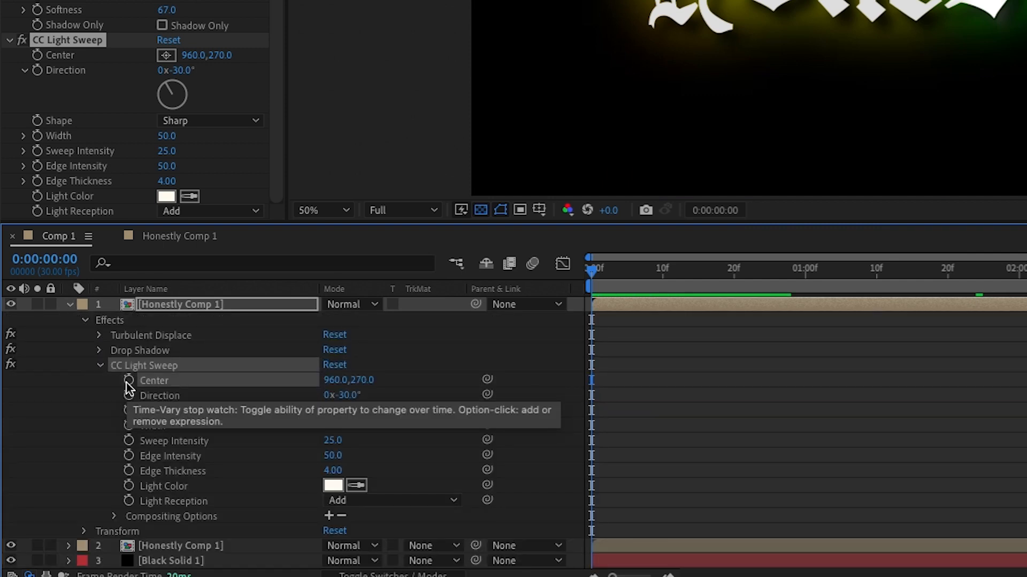
- Keyframe the light sweep's Center from just left of the text at 0:00 to 1646, 534 at 1 second
{"action": "left_click", "coordinate": [127, 382]}
{"action": "left_click", "coordinate": [165, 55]}
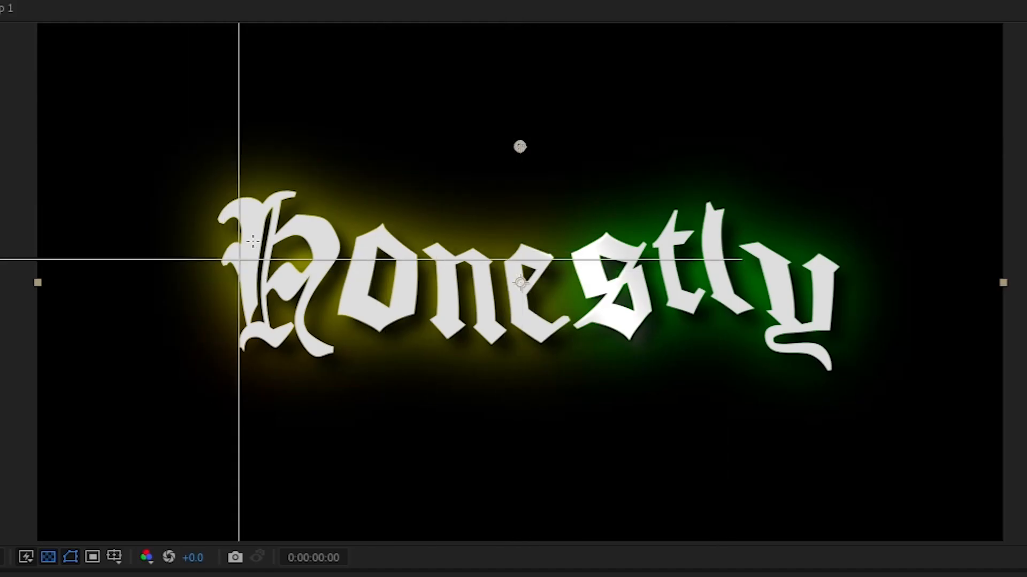
{"action": "left_click", "coordinate": [171, 289]}
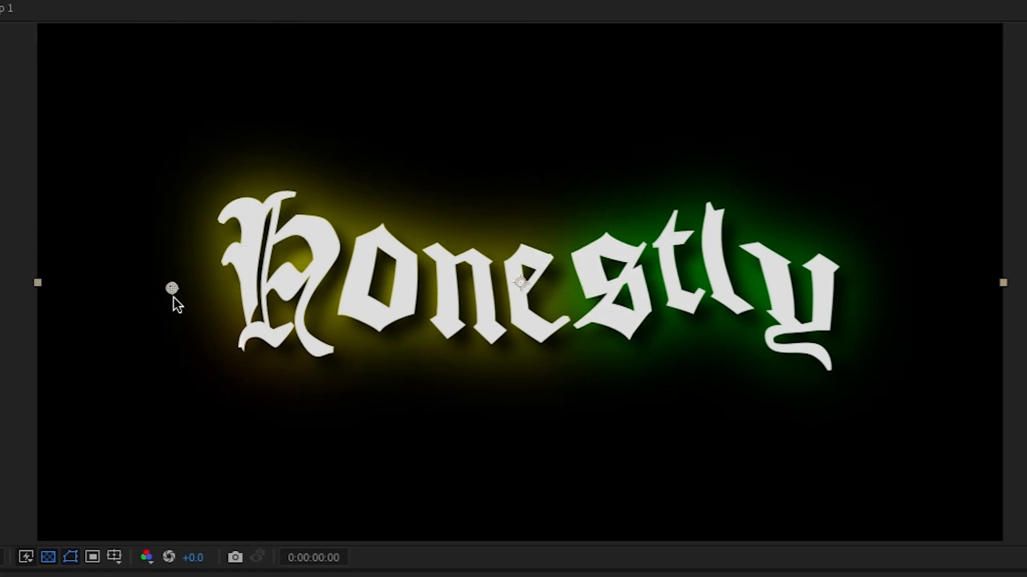
{"action": "left_click_drag", "start_coordinate": [287, 471], "coordinate": [462, 482]}
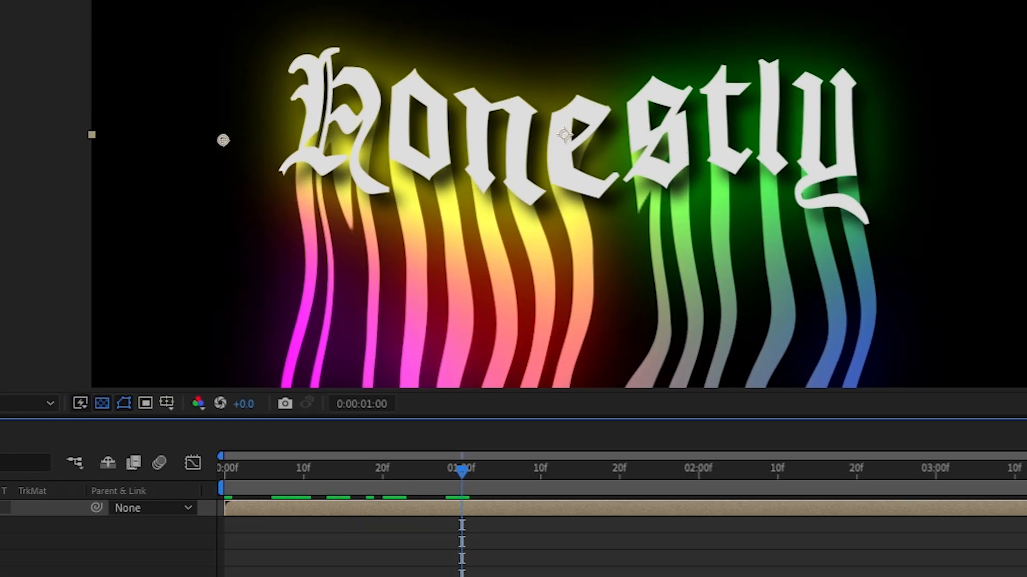
{"action": "left_click_drag", "start_coordinate": [223, 140], "coordinate": [901, 133]}
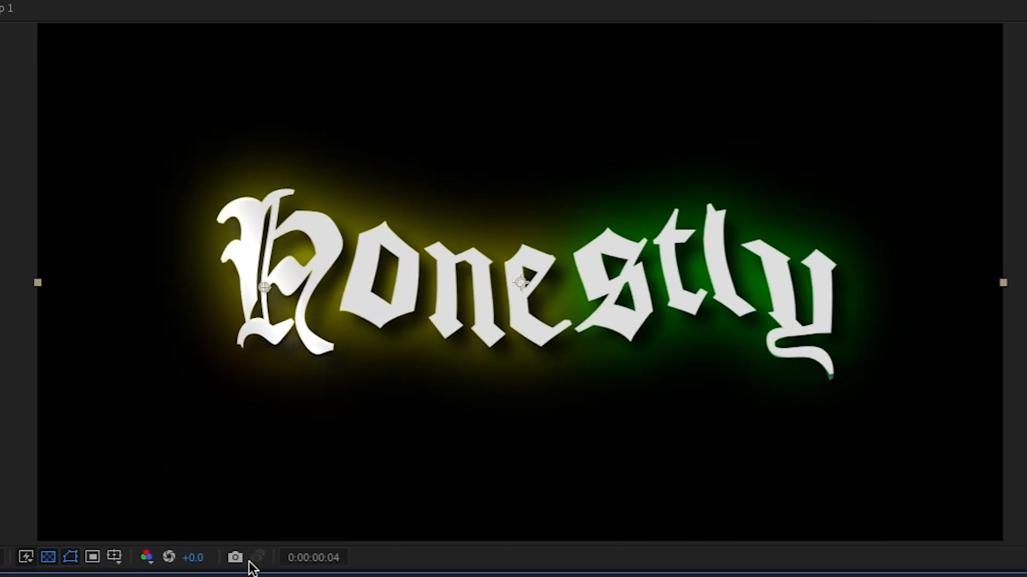
- Set the light sweep's Edge Intensity to 286 and loop its Center with the expression loopOut("cycle",0);
{"action": "mouse_move", "coordinate": [373, 415]}
{"action": "left_mouse_down"}
{"action": "mouse_move", "coordinate": [458, 415]}
{"action": "mouse_move", "coordinate": [365, 422]}
{"action": "left_mouse_up"}
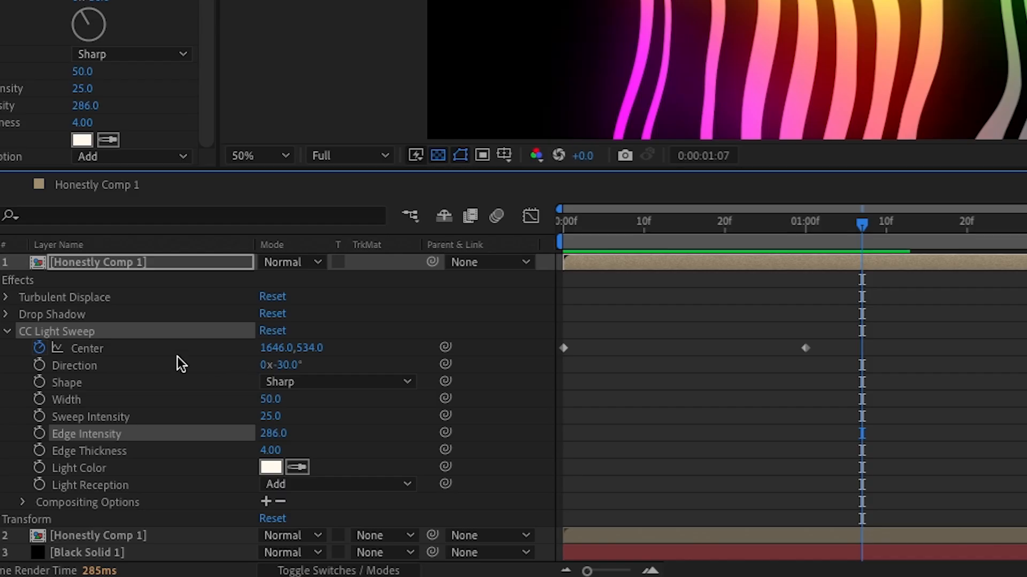
{"action": "left_click", "coordinate": [39, 349], "text": "alt"}
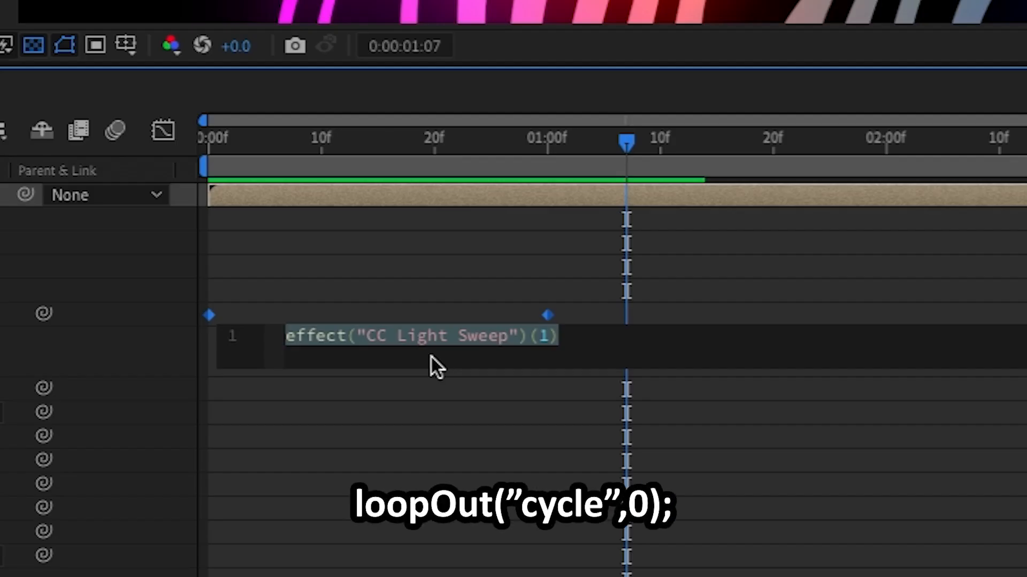
{"action": "type", "text": "loopOut(\"cycle\",0);"}
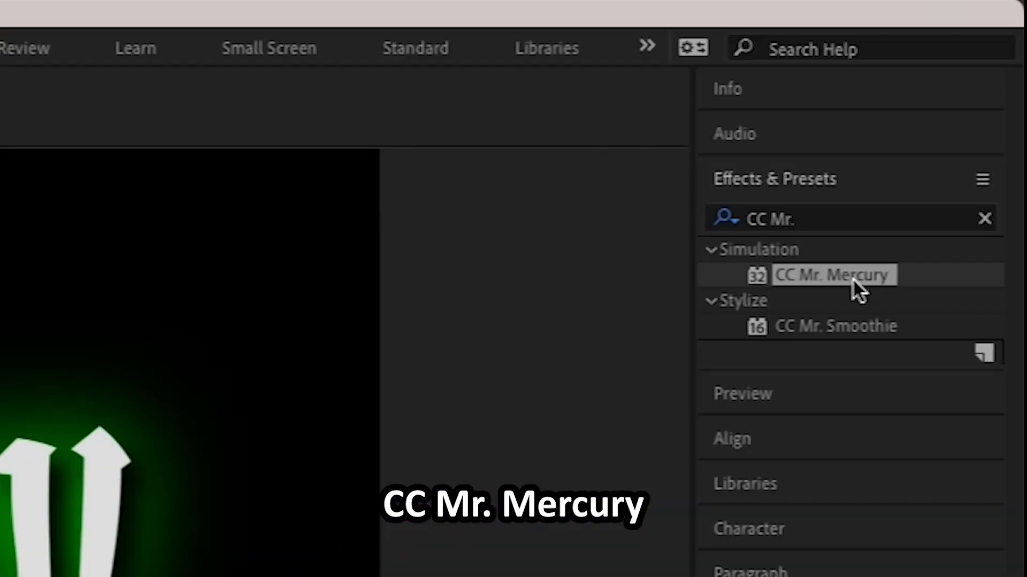
- Apply CC Mr. Mercury to the lower Honestly Comp 1 layer and preview the animation from the start
{"action": "left_click_drag", "start_coordinate": [854, 281], "coordinate": [93, 417]}
{"action": "left_click_drag", "start_coordinate": [100, 415], "coordinate": [100, 416]}
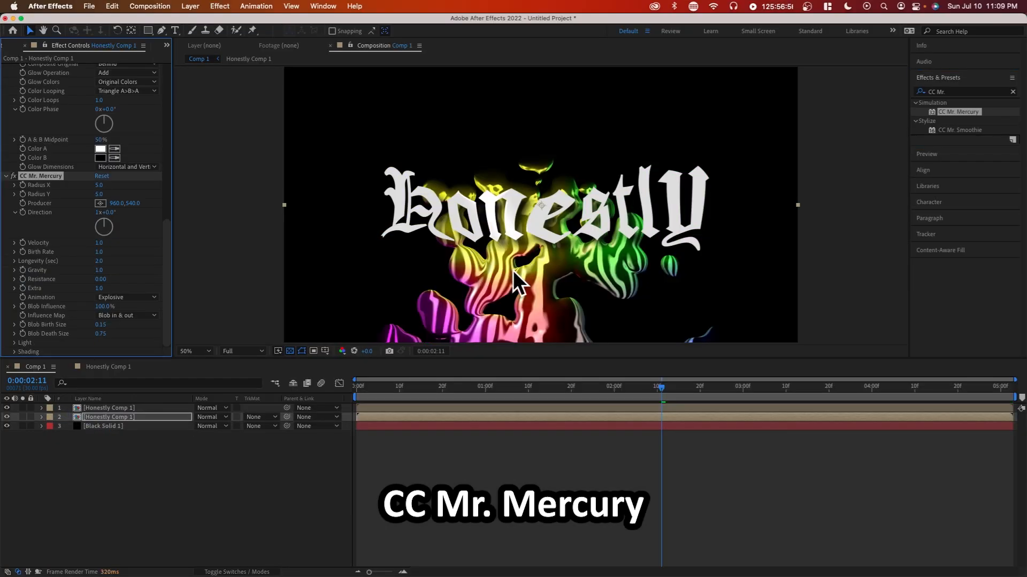
{"action": "left_click_drag", "start_coordinate": [463, 387], "coordinate": [356, 387]}
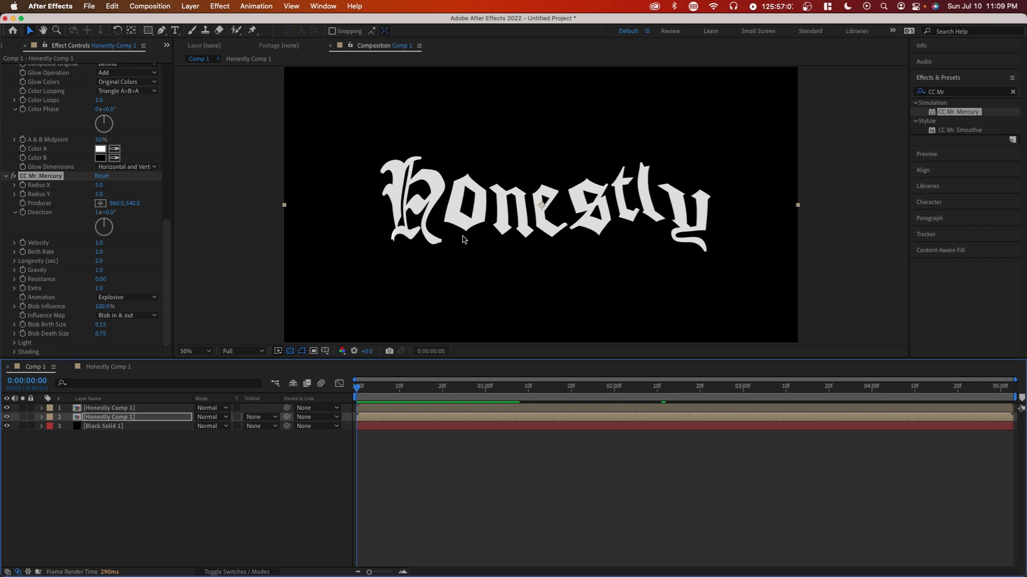
{"action": "key", "text": "space"}
{"action": "left_click_drag", "start_coordinate": [502, 388], "coordinate": [484, 410]}
{"action": "key", "text": "space"}
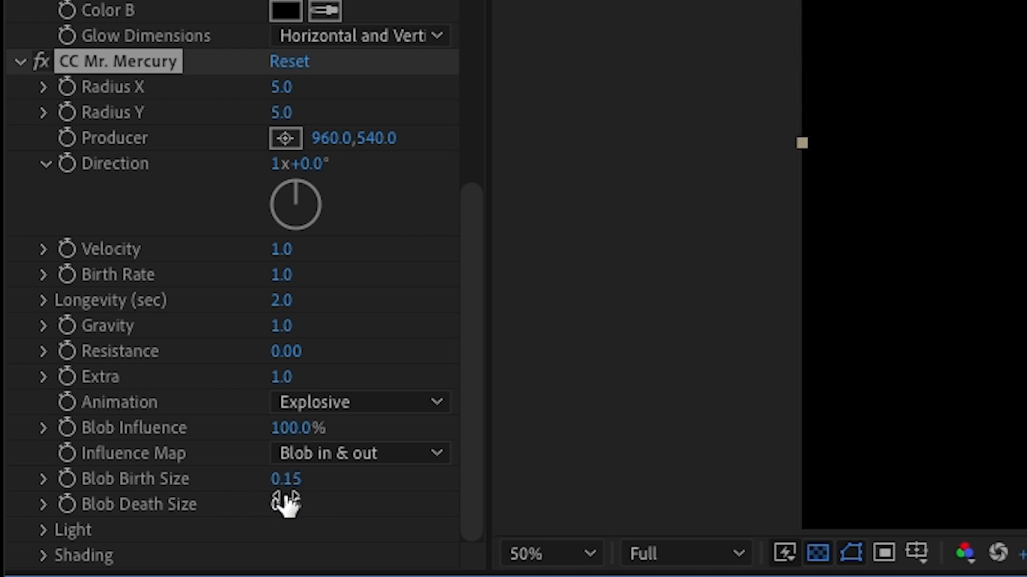
- Set the CC Mr. Mercury Influence Map to Constant Blobs
{"action": "left_click", "coordinate": [288, 479]}
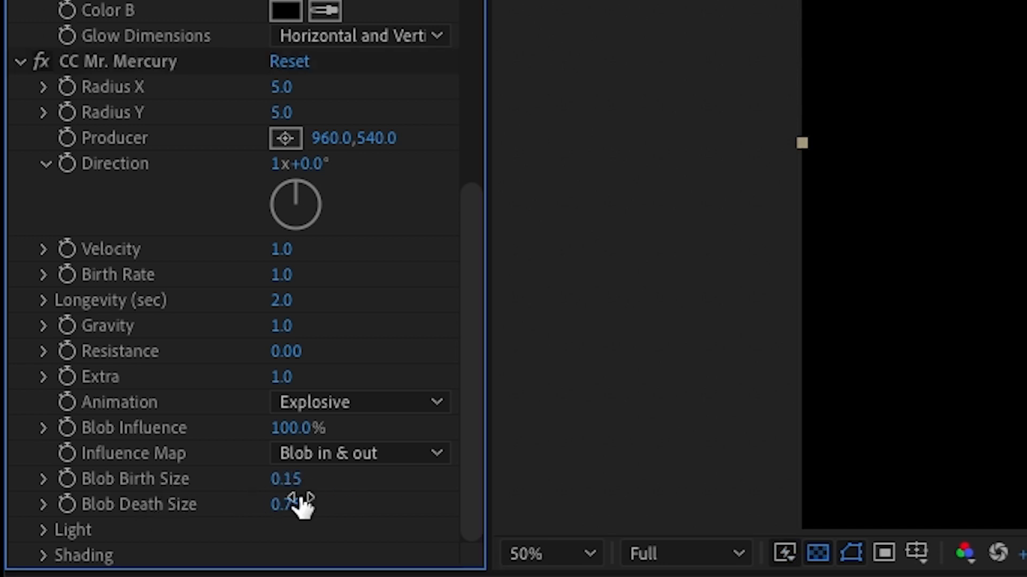
{"action": "left_click", "coordinate": [300, 478]}
{"action": "left_click", "coordinate": [327, 454]}
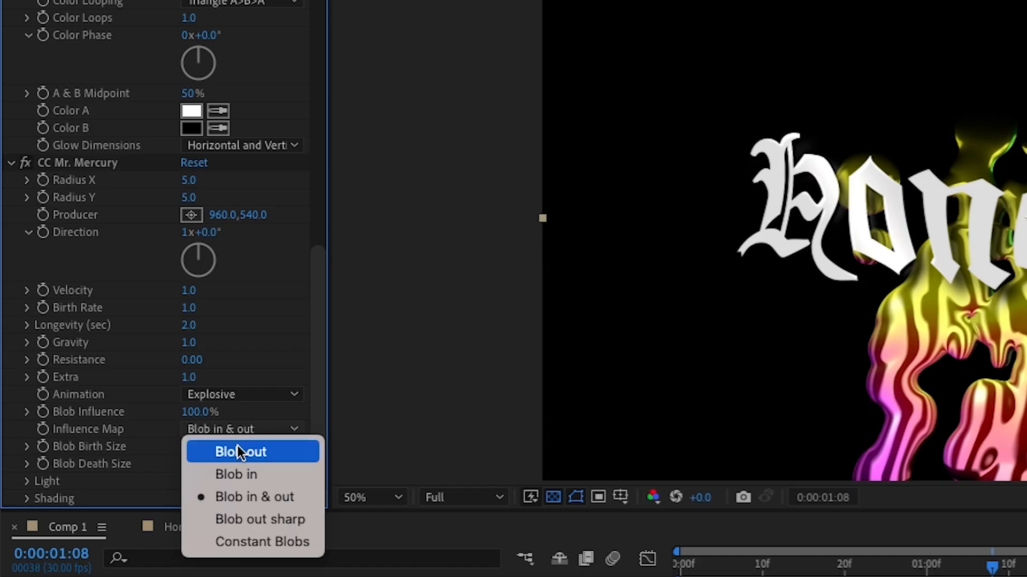
{"action": "left_click", "coordinate": [262, 542]}
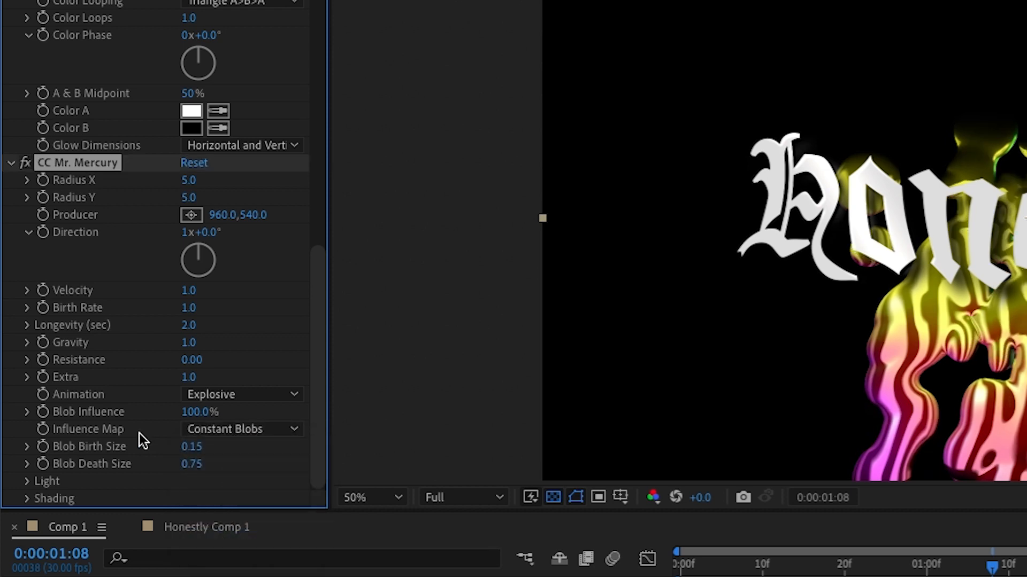
- Set the CC Mr. Mercury Animation to Twirl and increase the Blob Death Size
{"action": "left_click", "coordinate": [246, 400]}
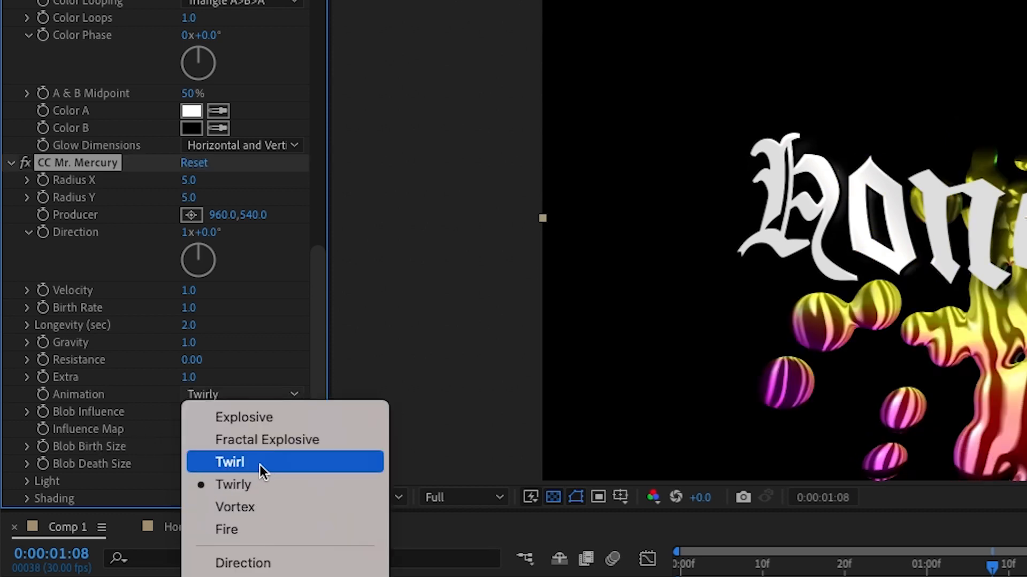
{"action": "left_click", "coordinate": [255, 467]}
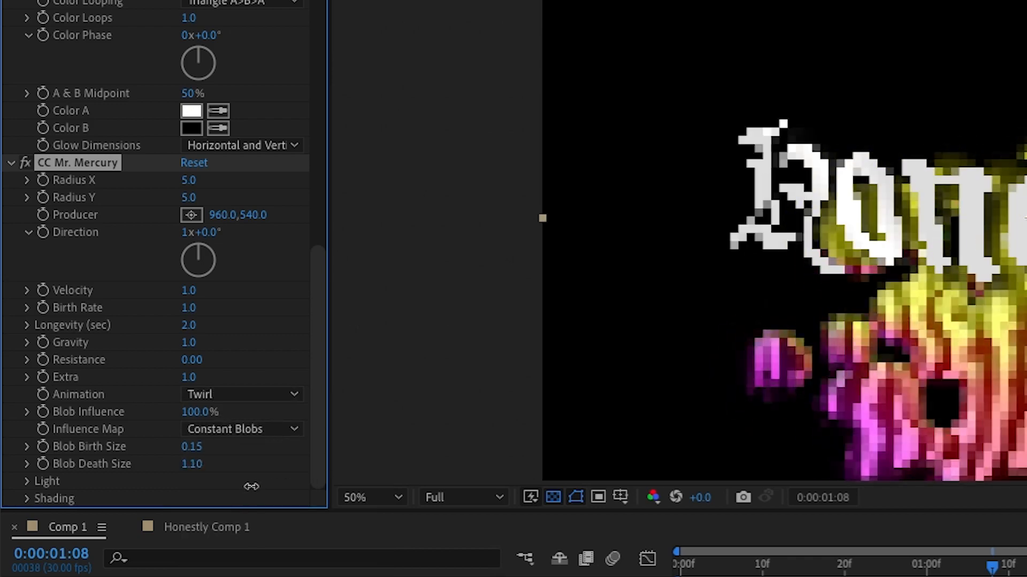
{"action": "left_click_drag", "start_coordinate": [219, 490], "coordinate": [431, 490]}
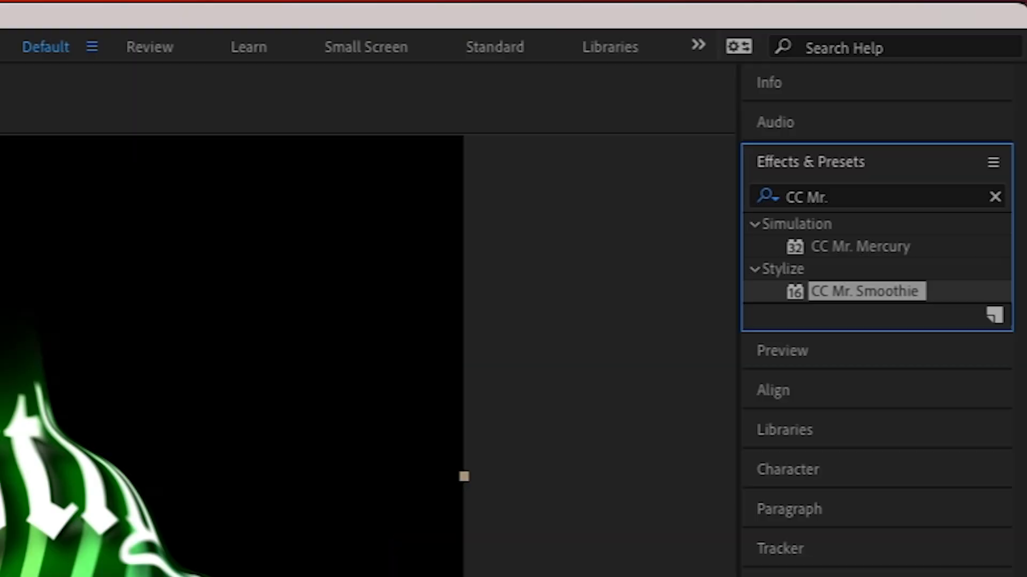
- Apply CC Mr. Smoothie above CC Scale Wipe on the lower Honestly Comp 1 layer and set Smoothness to 21.2
{"action": "left_click_drag", "start_coordinate": [857, 294], "coordinate": [54, 100]}
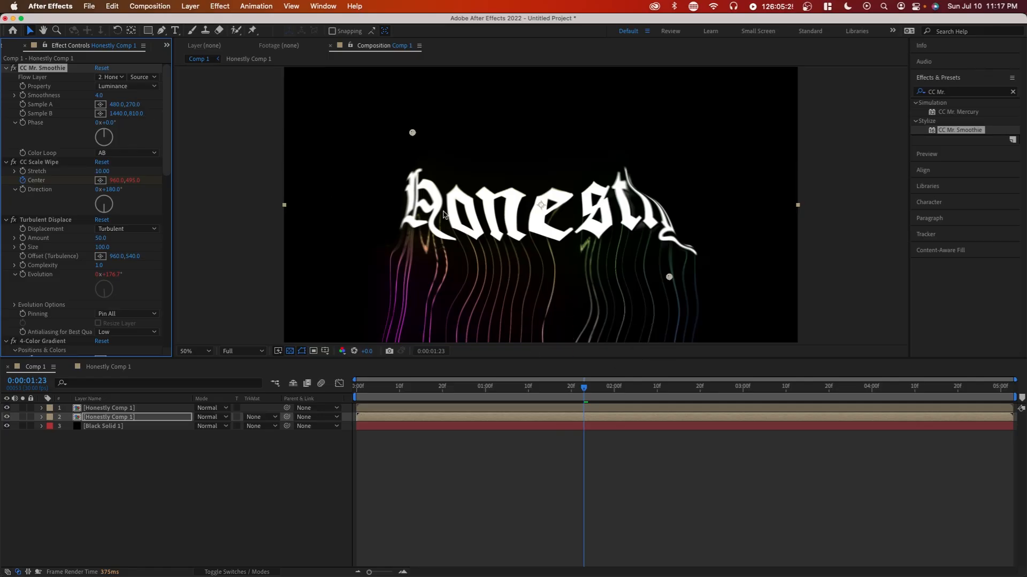
{"action": "left_click_drag", "start_coordinate": [100, 98], "coordinate": [529, 265]}
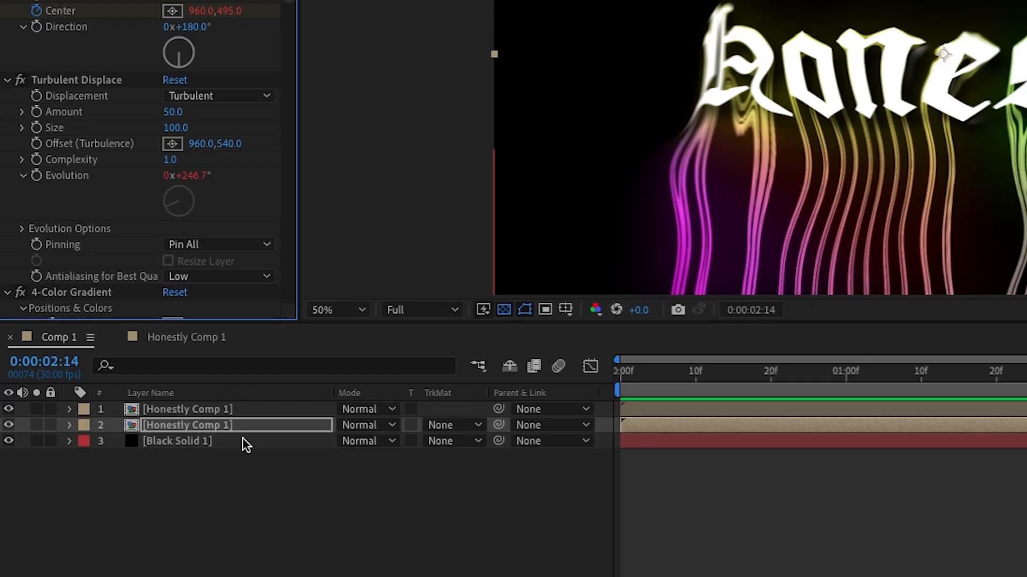
- Duplicate the lower Honestly Comp 1 layer, disable CC Mr. Smoothie on layer 2, and toggle both copies' visibility to compare them
{"action": "left_click", "coordinate": [144, 417]}
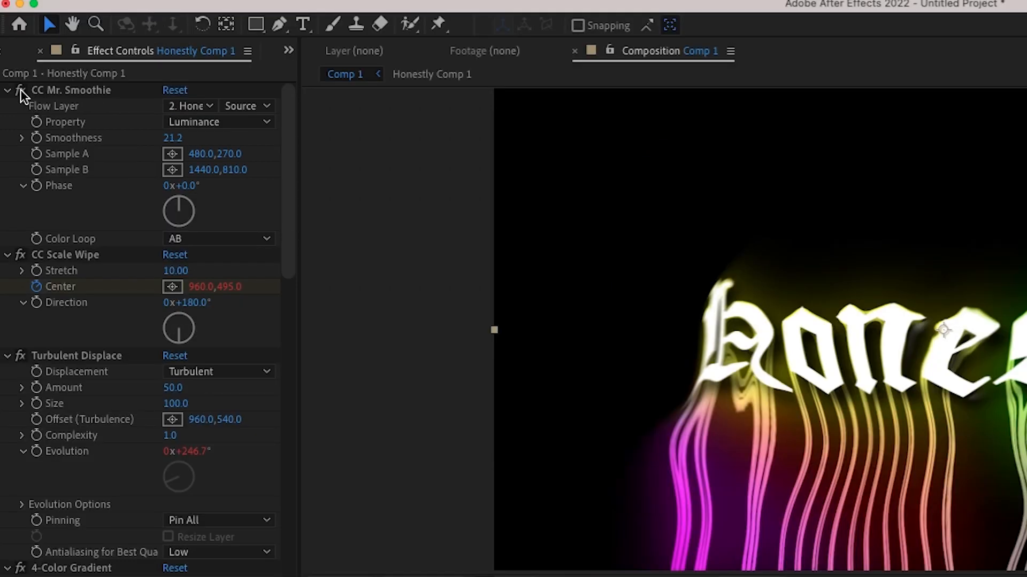
{"action": "left_click", "coordinate": [20, 89]}
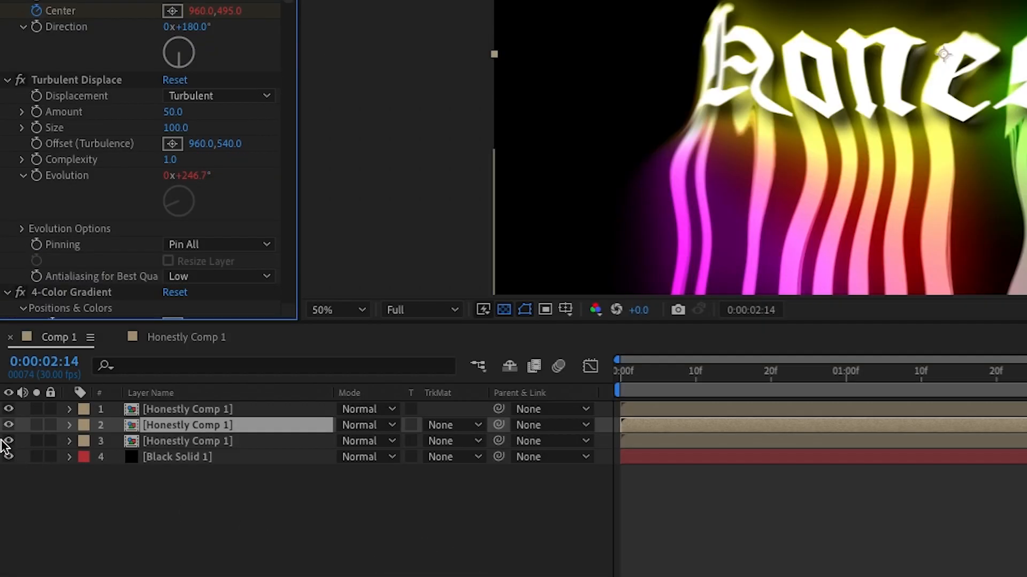
{"action": "left_click", "coordinate": [6, 442]}
{"action": "left_click", "coordinate": [8, 425]}
{"action": "left_click", "coordinate": [8, 441]}
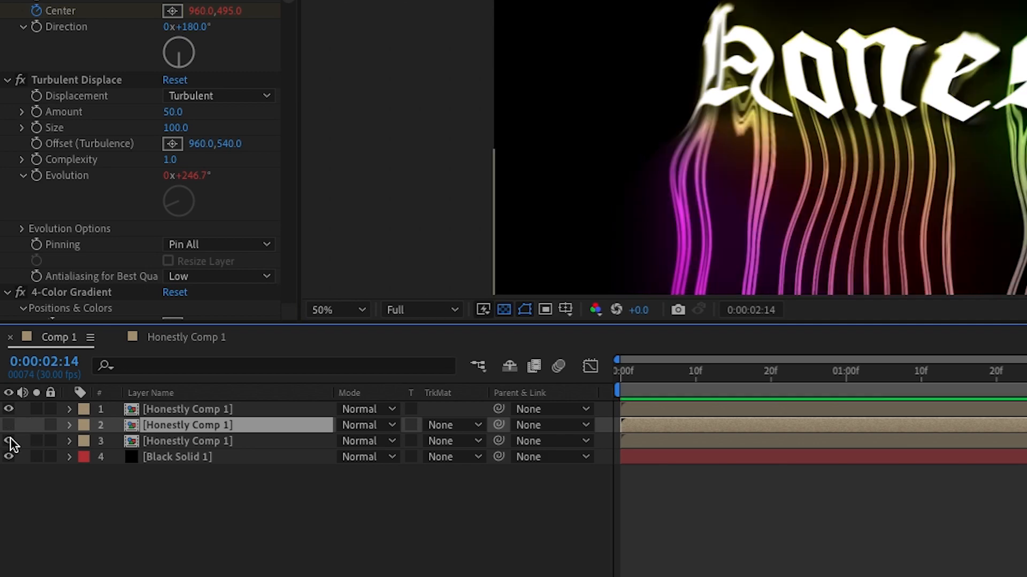
{"action": "left_click", "coordinate": [10, 440]}
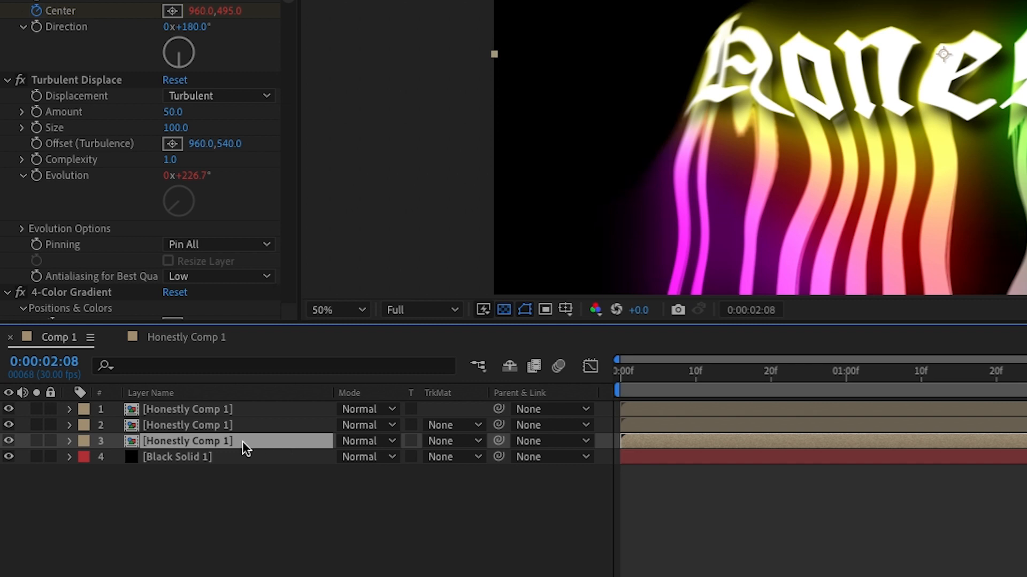
- Adjust the scale of layer 3, the Honestly Comp 1 copy that keeps CC Mr. Smoothie
{"action": "key", "text": "s"}
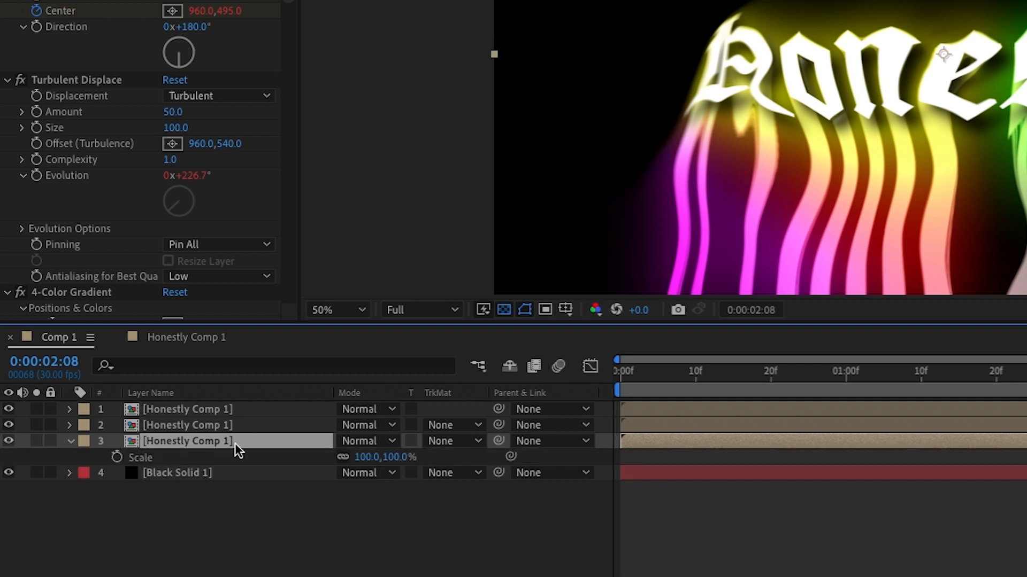
{"action": "left_click_drag", "start_coordinate": [372, 456], "coordinate": [376, 456]}
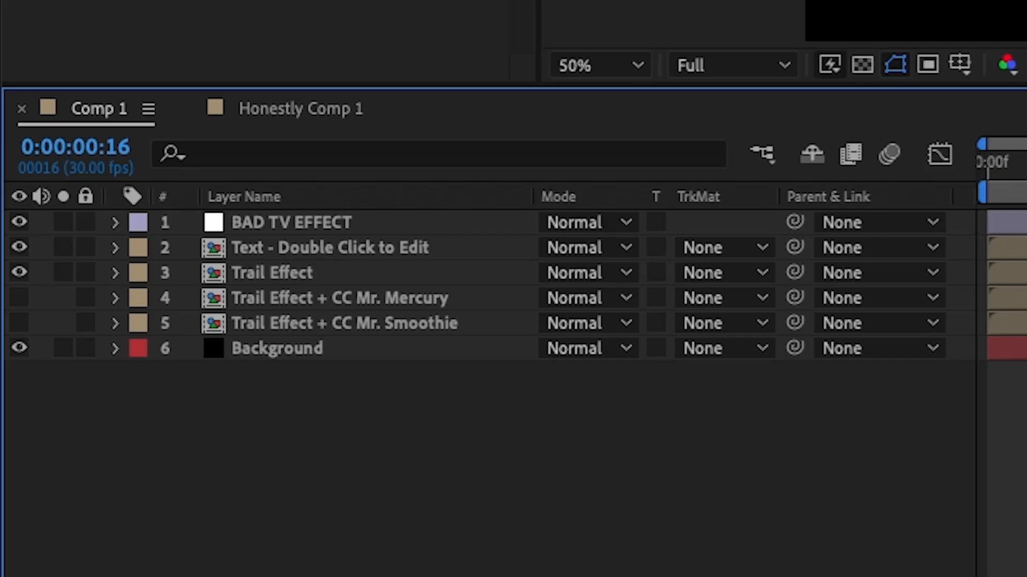
- Apply the Bad TV 2 - old preset to the BAD TV EFFECT layer and check the result at 0:00:01:09
{"action": "left_click", "coordinate": [326, 230]}
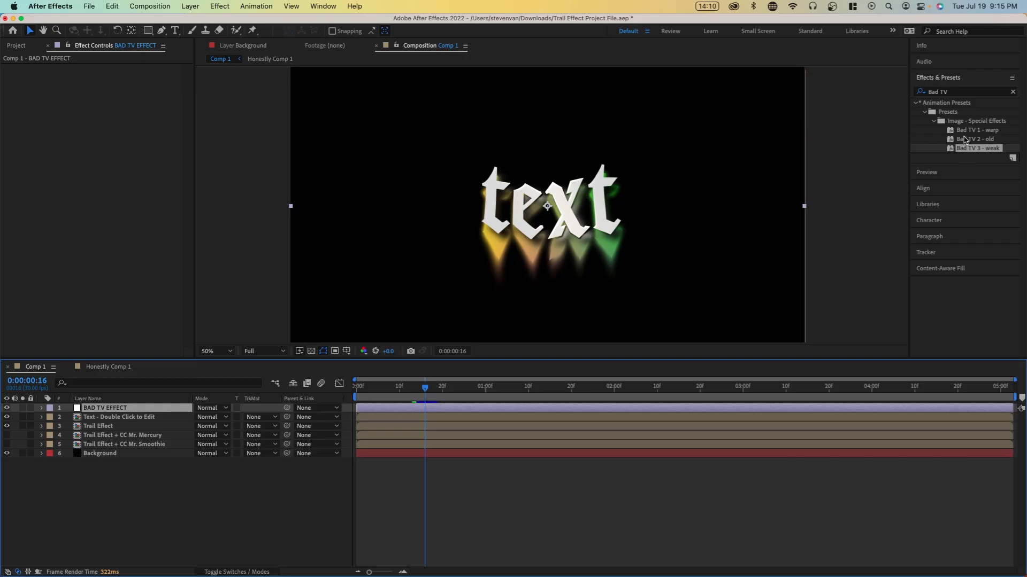
{"action": "double_click", "coordinate": [964, 140]}
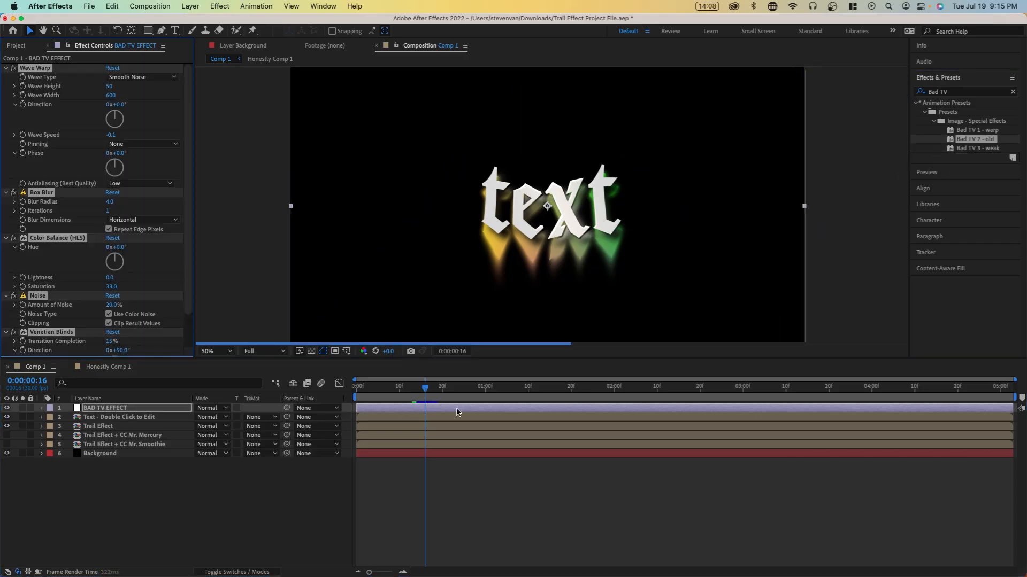
{"action": "left_click_drag", "start_coordinate": [486, 383], "coordinate": [526, 387]}
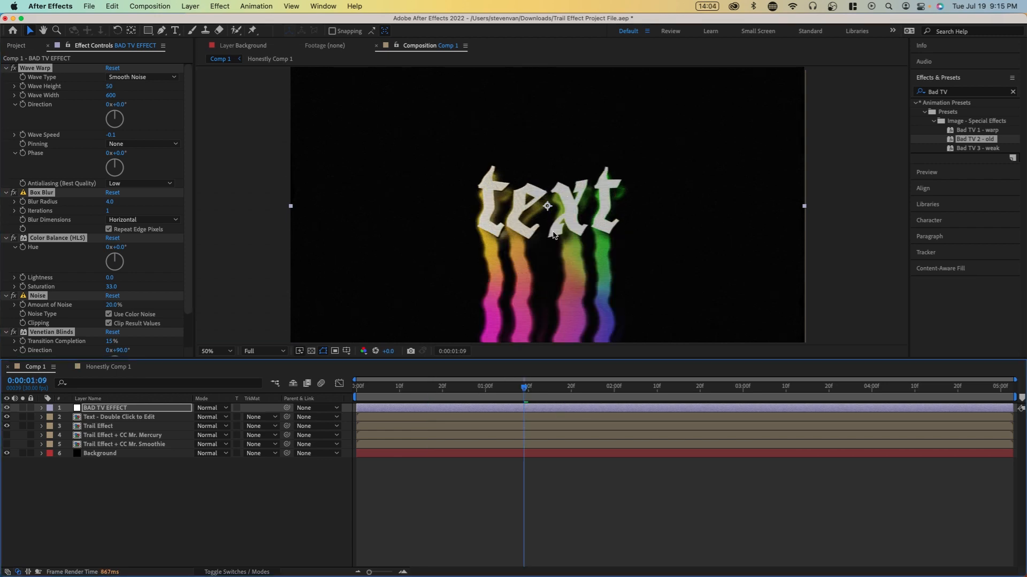